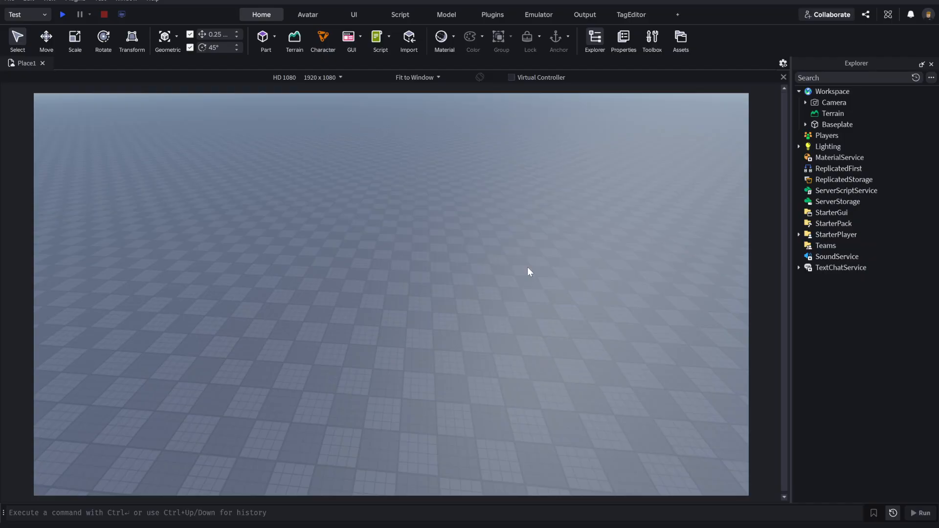
left_click(294, 39)
left_click(64, 80)
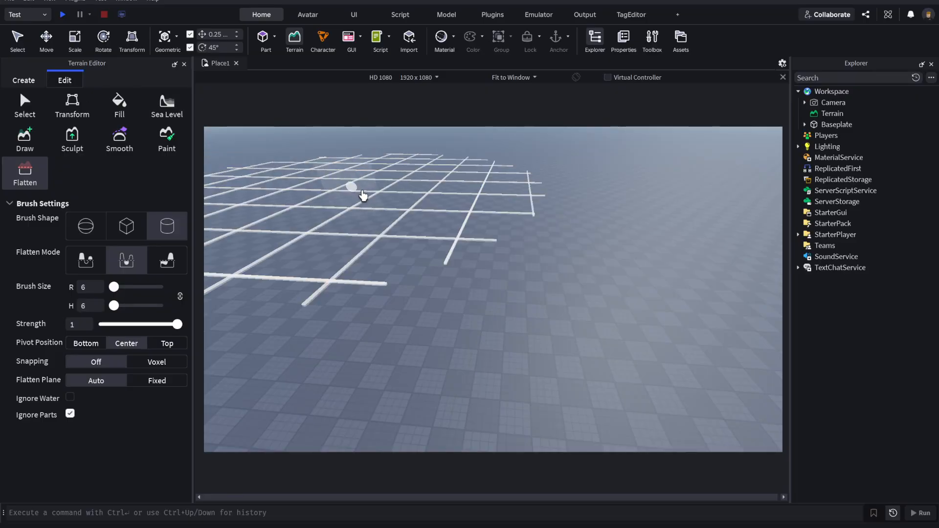
right_click_drag(394, 210, 392, 208)
key("a")
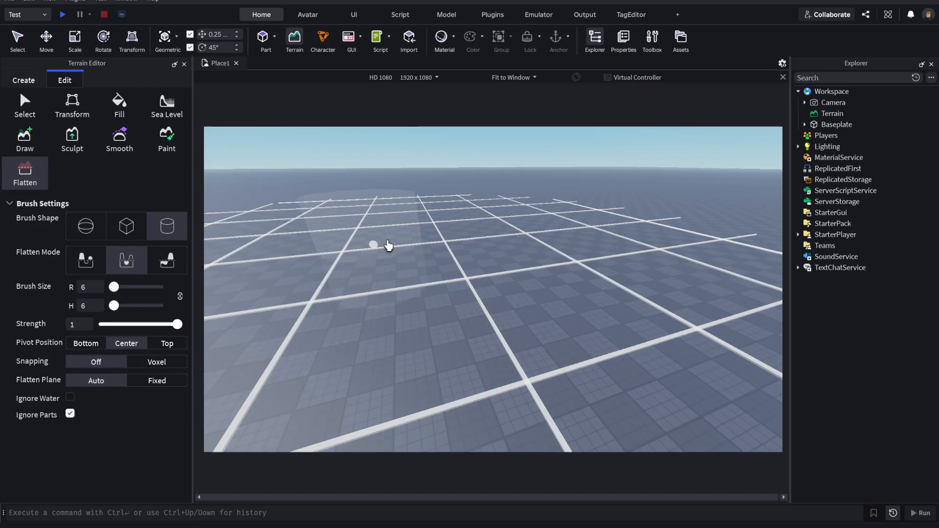
left_click(27, 142)
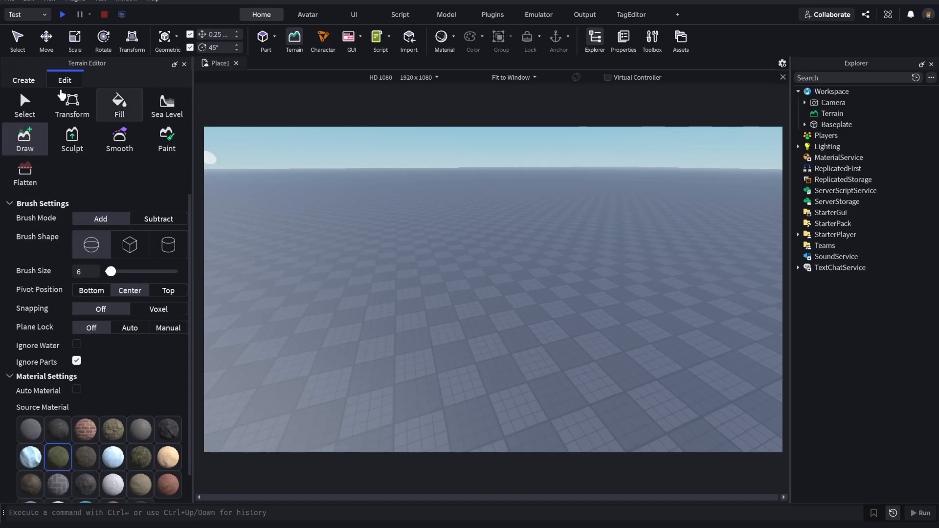
left_click(24, 105)
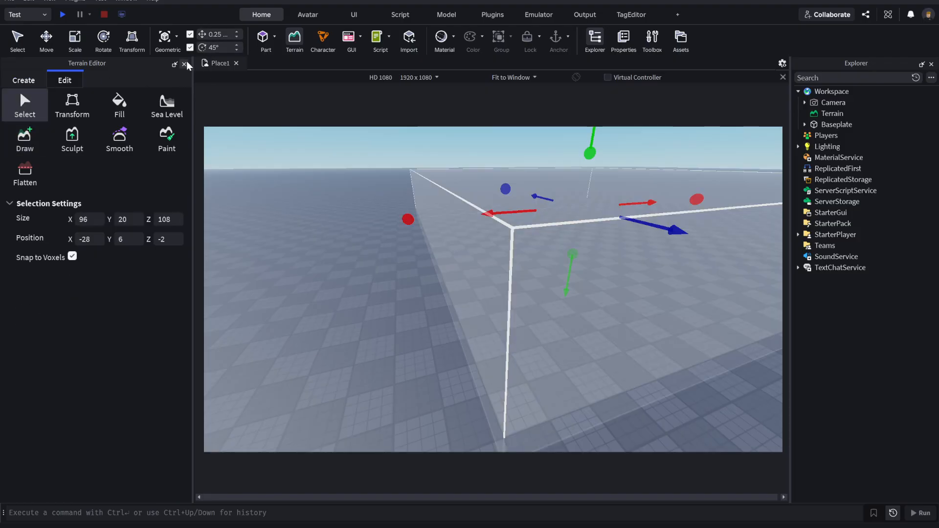
left_click(184, 64)
right_click_drag(428, 180, 428, 181)
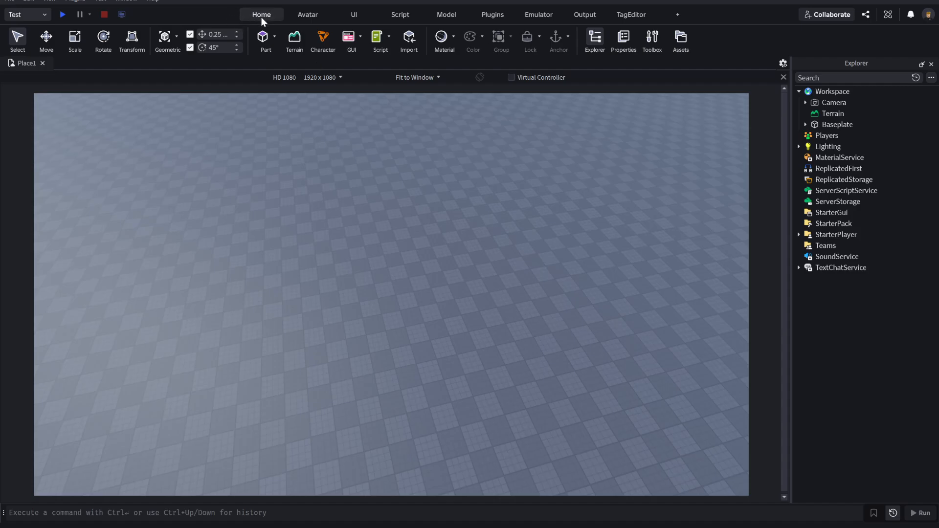
Open the Terrain Editor and activate the Draw tool from its editing tools
left_click(293, 40)
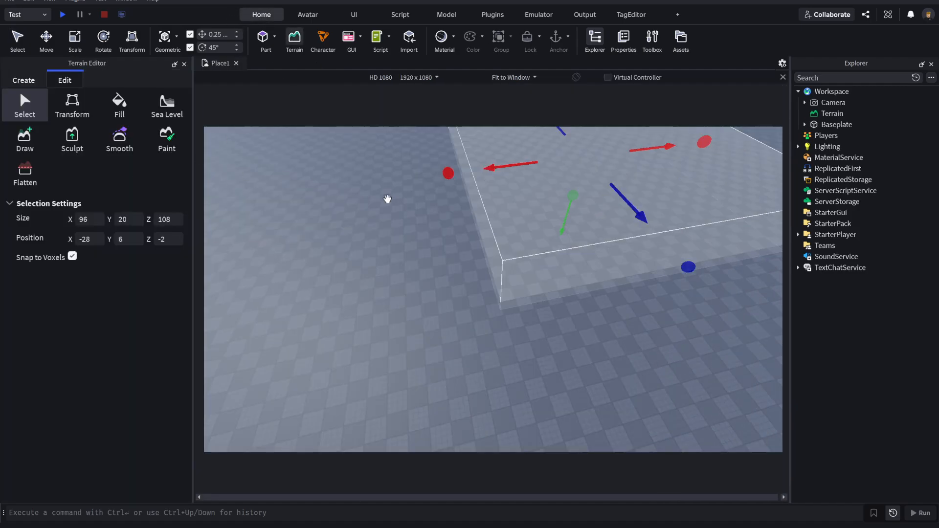
right_click_drag(387, 199, 387, 193)
left_click(23, 80)
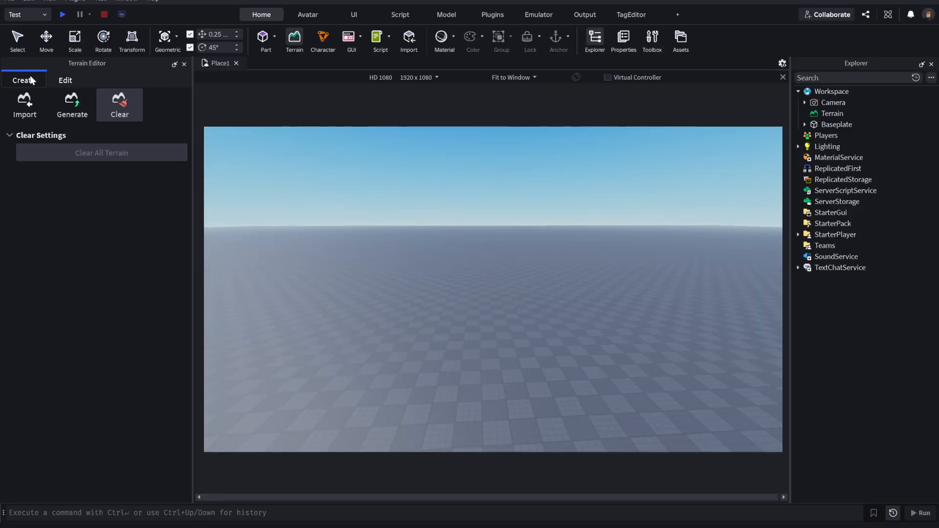
left_click(67, 80)
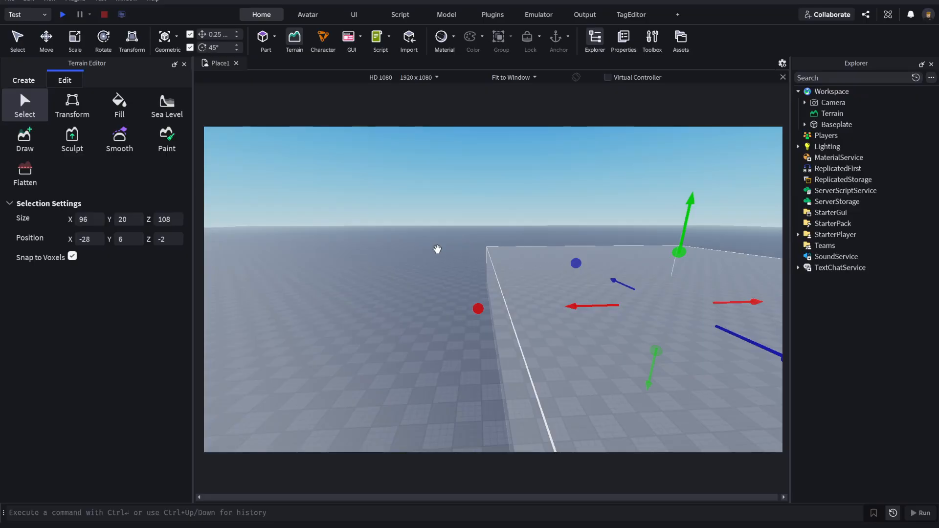
right_click_drag(437, 249, 438, 251)
scroll(437, 249, "down", 5)
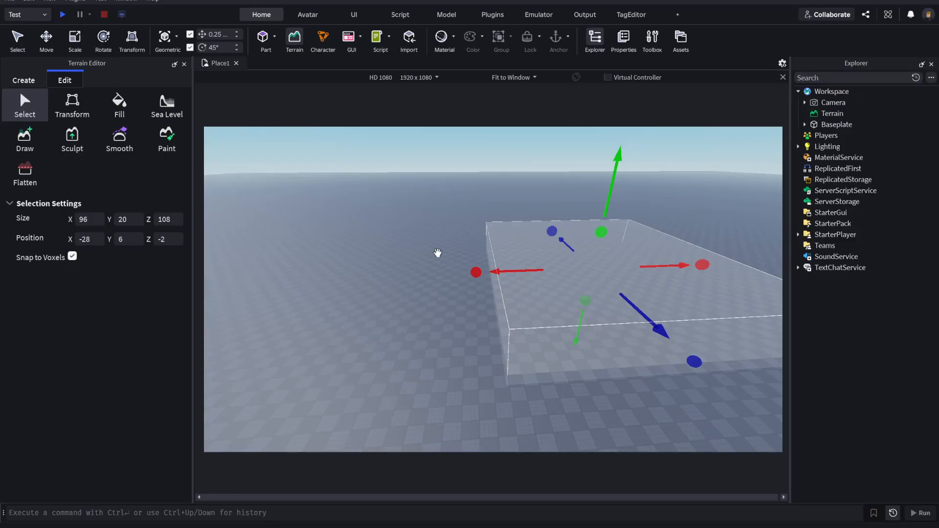
left_click_drag(612, 194, 611, 175)
left_click(27, 146)
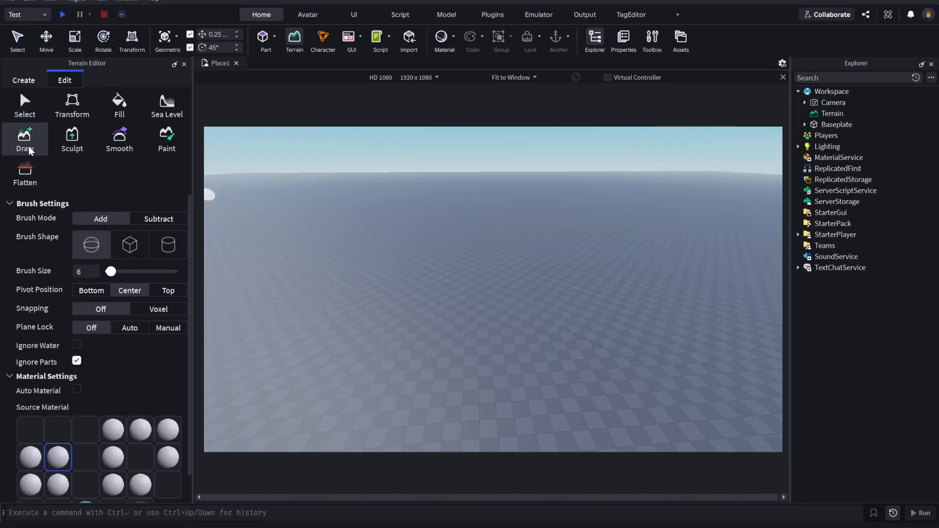
scroll(162, 312, "down", 2)
scroll(162, 313, "up", 2)
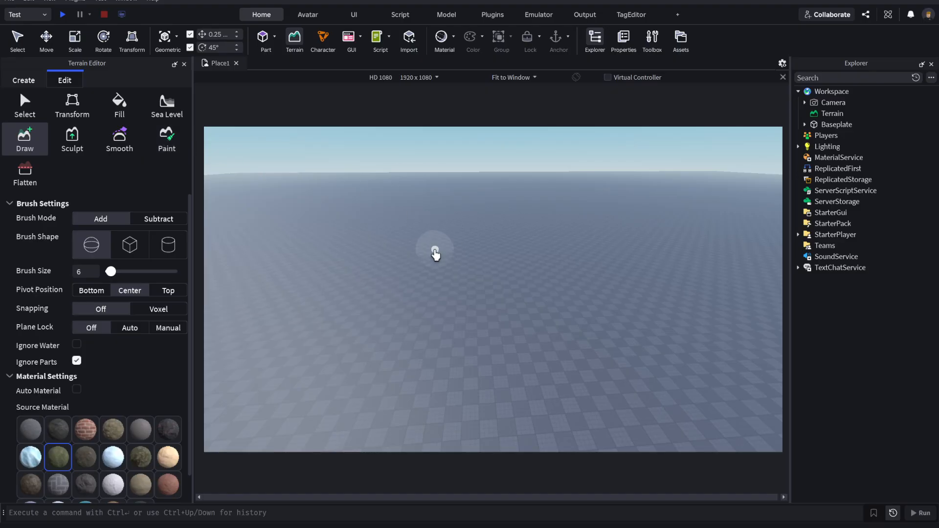
Try drawing a looping patch of grass terrain on the baseplate with the size 6 sphere brush, and undo it
right_click_drag(555, 277, 556, 277)
scroll(555, 277, "down", 4)
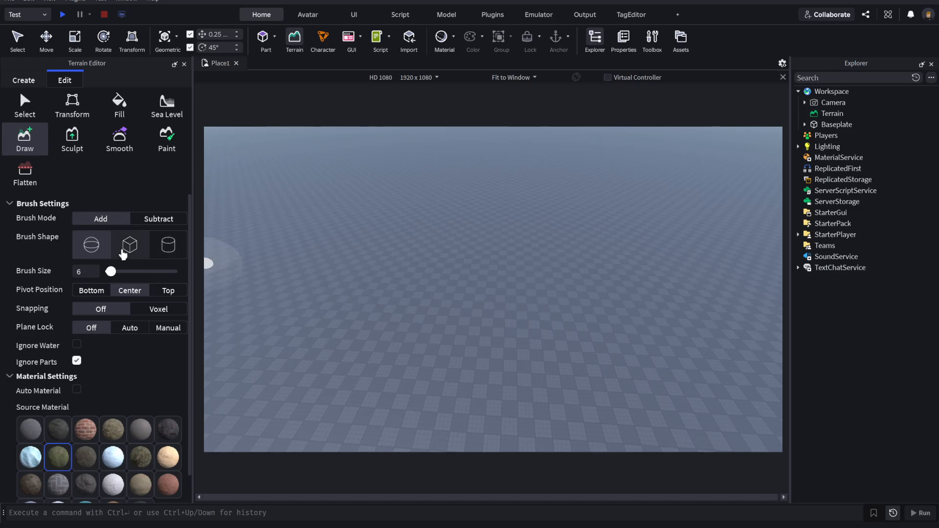
scroll(131, 306, "down", 2)
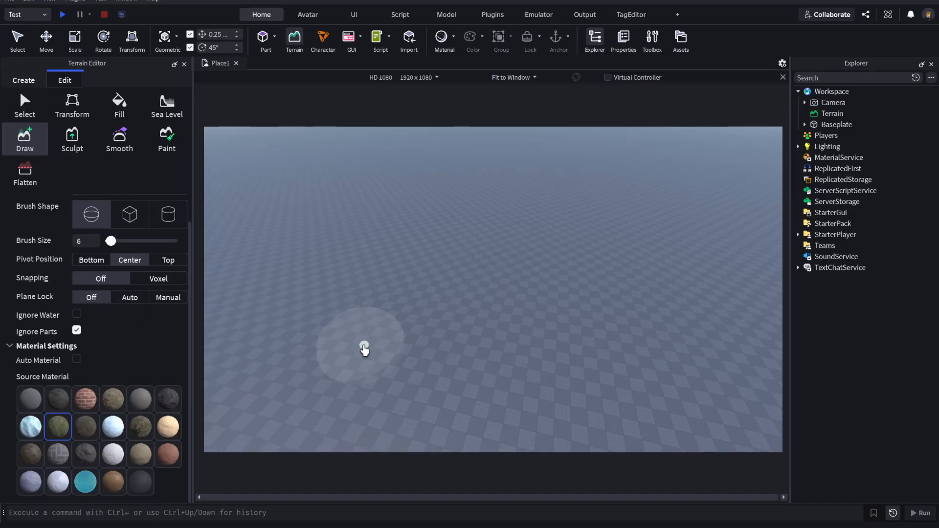
mouse_move(362, 346)
left_mouse_down()
mouse_move(431, 228)
mouse_move(436, 371)
mouse_move(426, 306)
mouse_move(608, 233)
mouse_move(540, 324)
mouse_move(618, 299)
mouse_move(593, 257)
left_mouse_up()
scroll(605, 258, "down", 5)
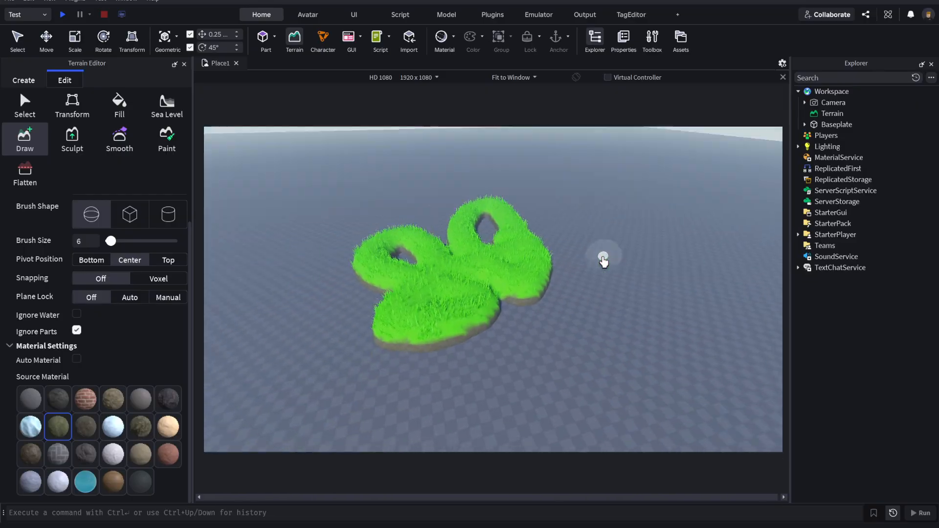
right_click_drag(603, 257, 601, 258)
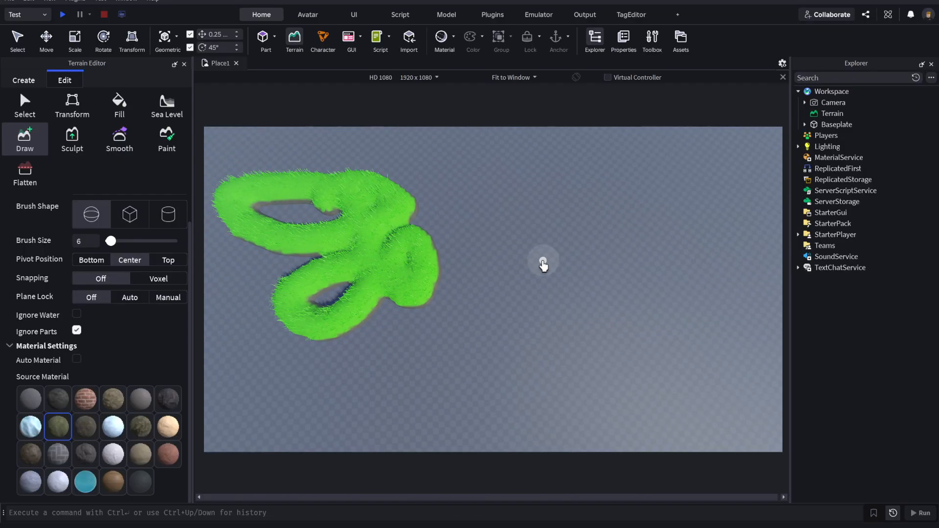
key("ctrl+z")
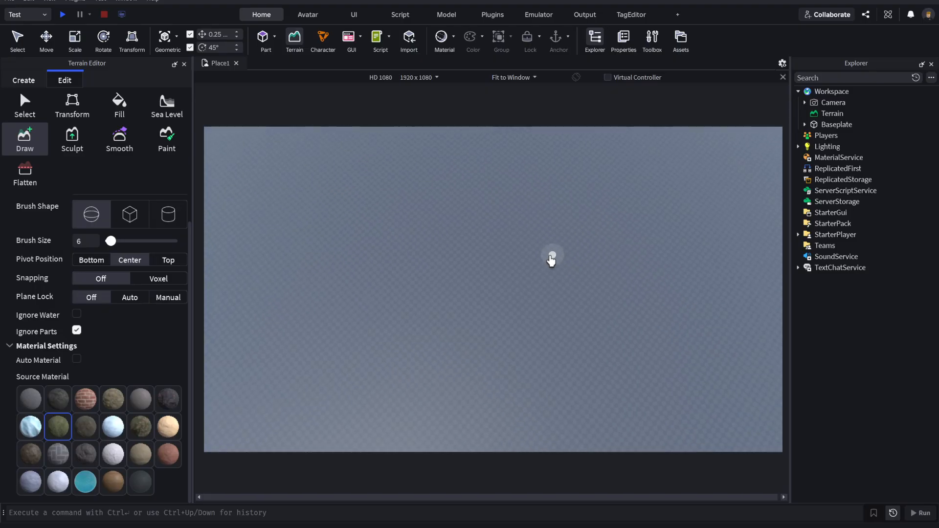
Draw a large figure-eight path of grass terrain across the baseplate with the size 6 sphere brush
right_click_drag(551, 261, 551, 260)
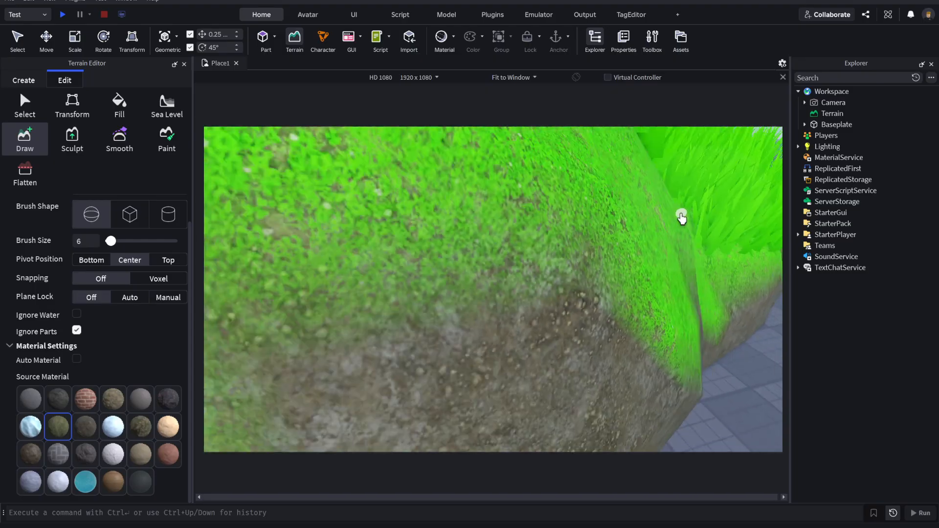
mouse_move(379, 282)
left_mouse_down()
mouse_move(677, 316)
mouse_move(426, 227)
mouse_move(569, 265)
left_mouse_up()
right_click_drag(595, 261, 590, 268)
mouse_move(542, 197)
left_mouse_down()
mouse_move(409, 274)
mouse_move(518, 377)
mouse_move(541, 196)
left_mouse_up()
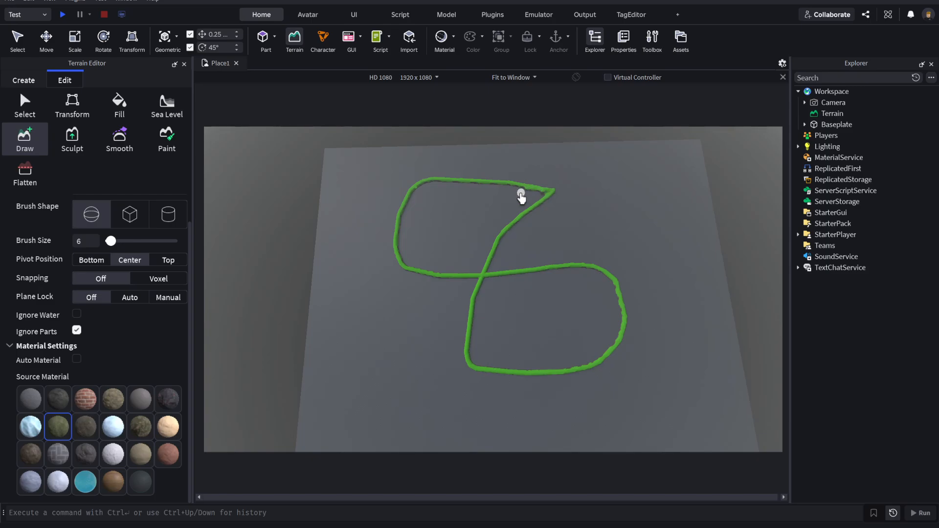
Undo the trial grass strokes on the baseplate and delete the restored SpawnLocation
key("ctrl+z")
key("ctrl+z")
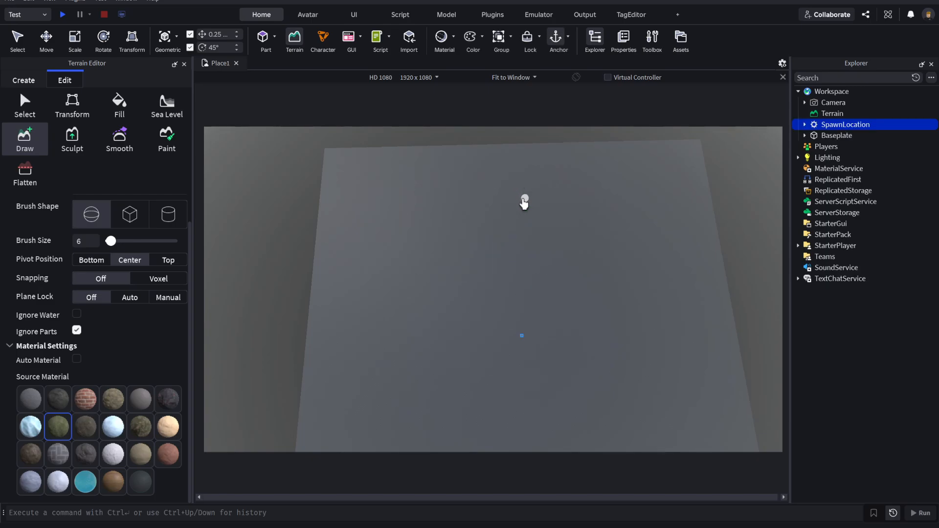
key("Delete")
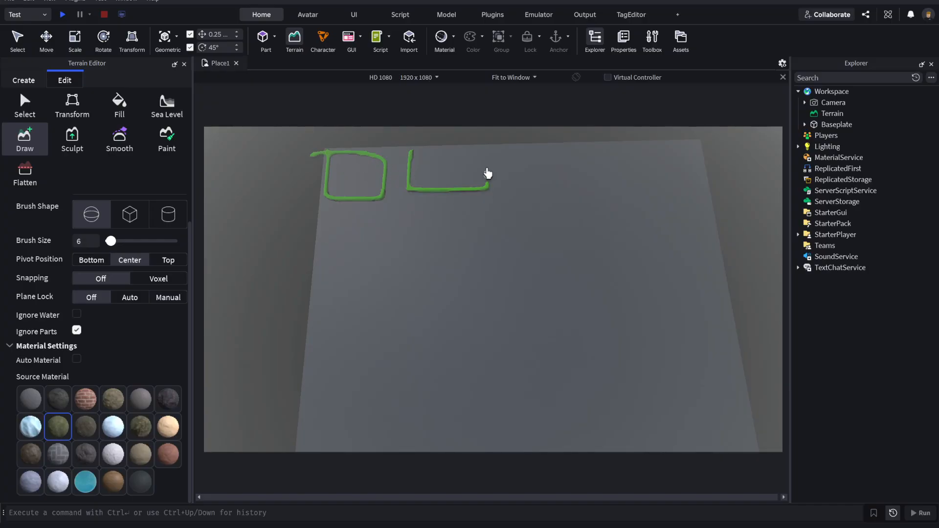
key("ctrl+z")
key("ctrl+z")
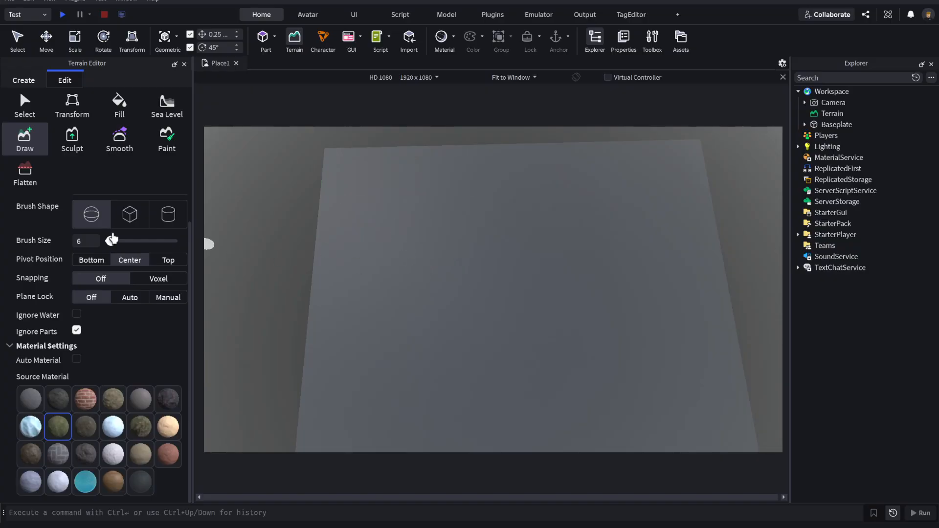
Change the brush shape to a cube with independent width and height, sized 64 wide and 1 high
right_click_drag(419, 278, 419, 279)
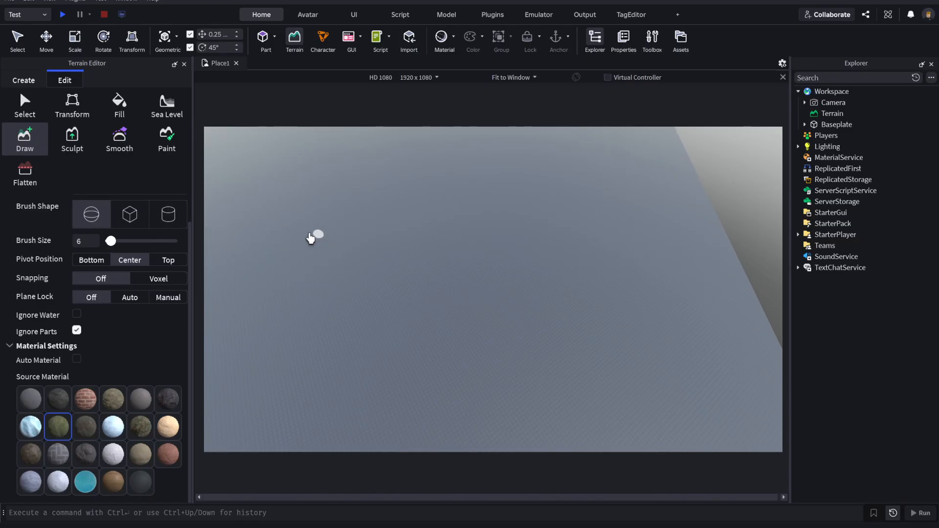
left_click(130, 213)
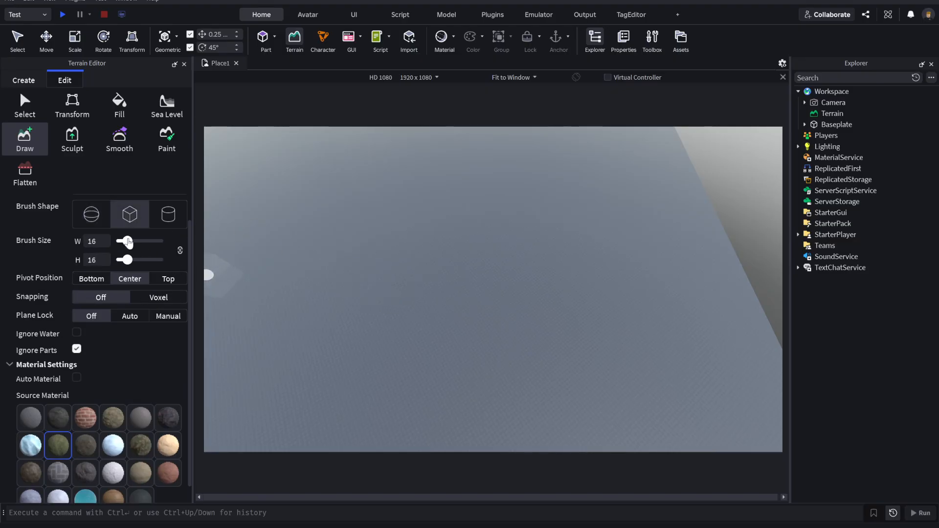
left_click_drag(141, 245, 155, 247)
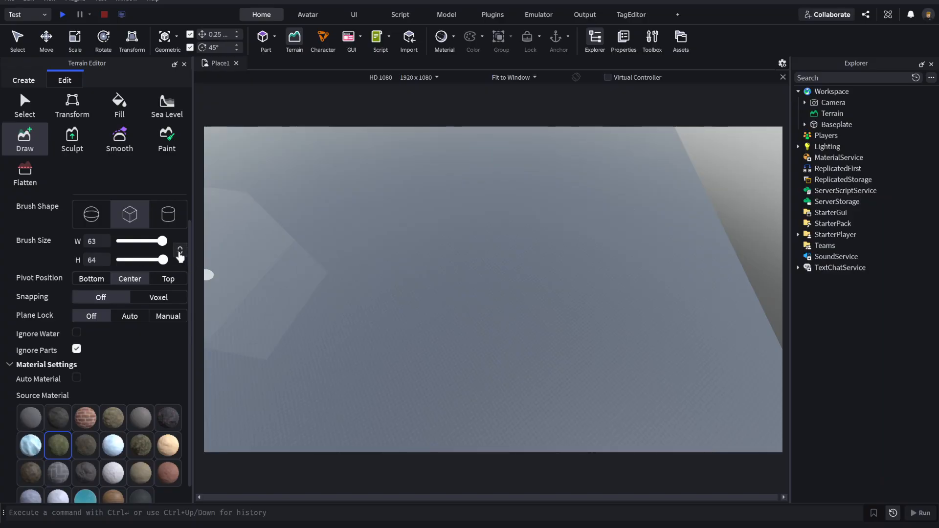
left_click_drag(167, 263, 135, 262)
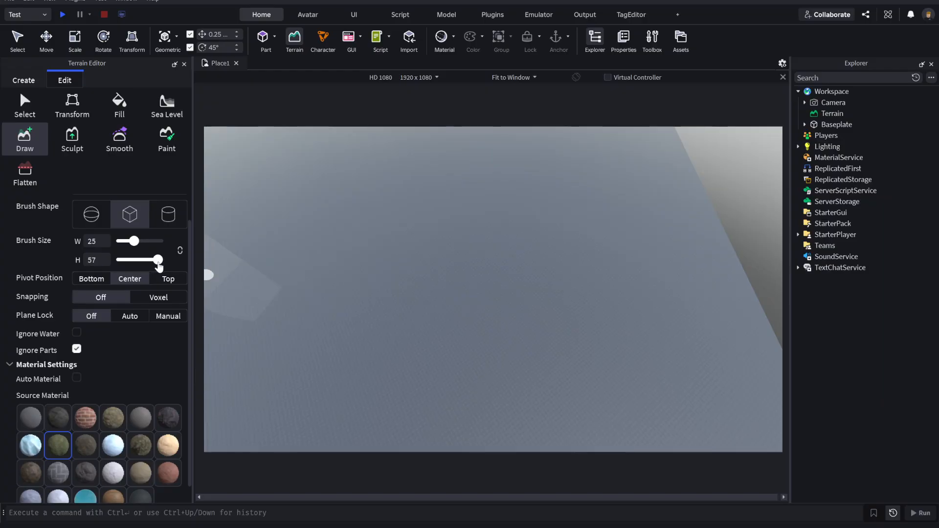
left_click_drag(157, 263, 161, 263)
right_click_drag(352, 270, 353, 269)
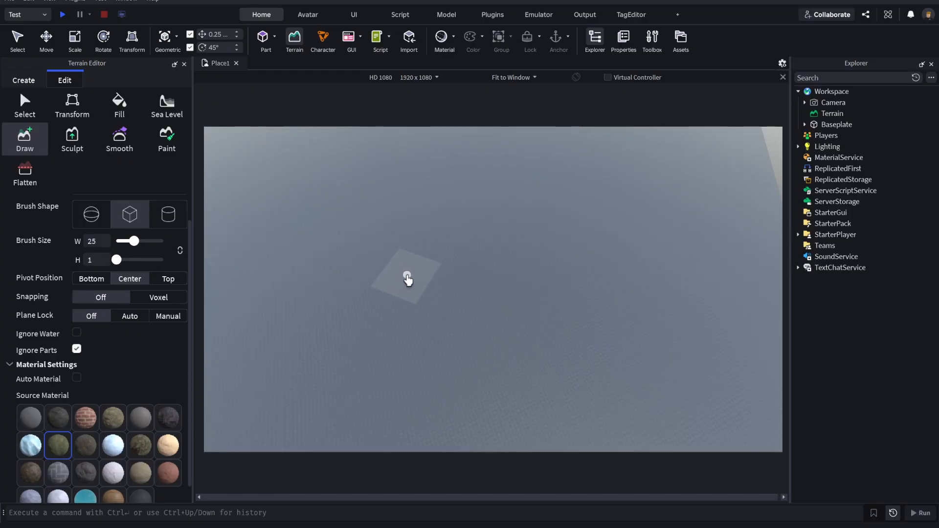
right_click_drag(408, 276, 408, 279)
scroll(408, 277, "up", 3)
scroll(454, 242, "down", 3)
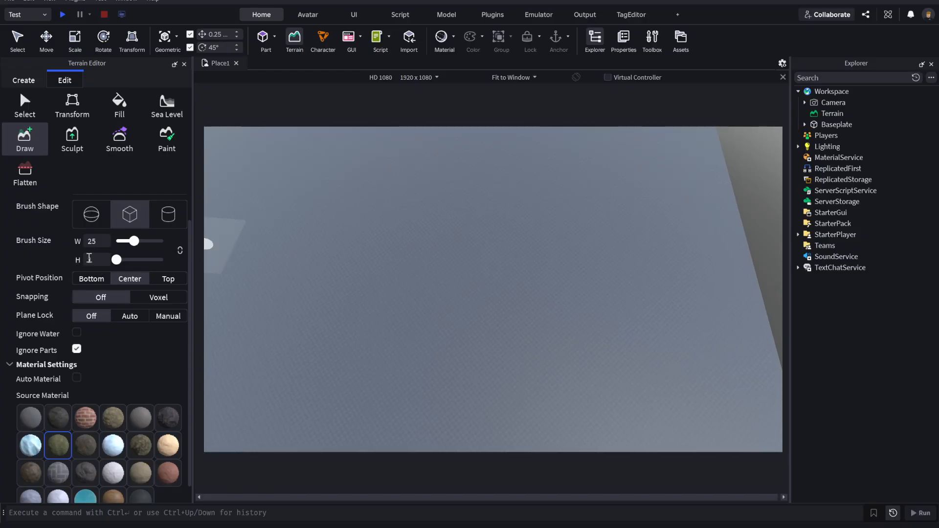
left_click_drag(132, 241, 163, 241)
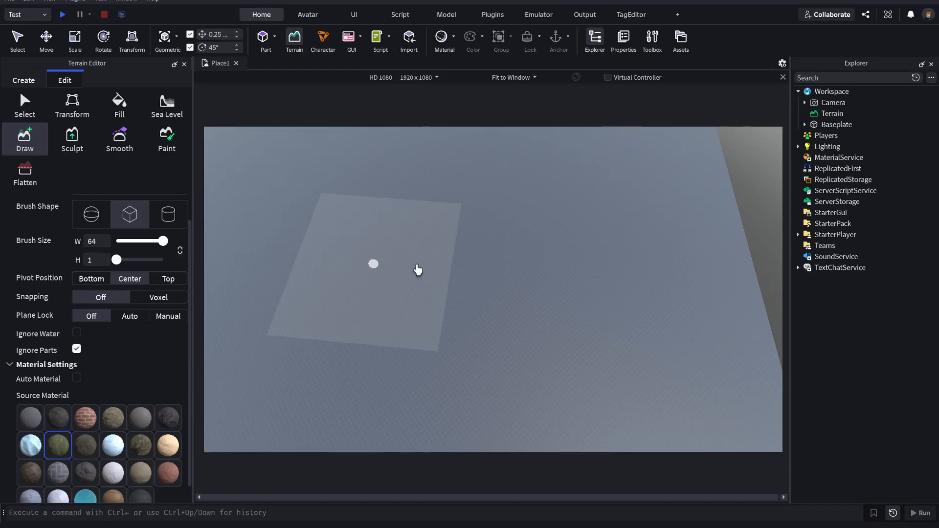
right_click_drag(570, 214, 538, 204)
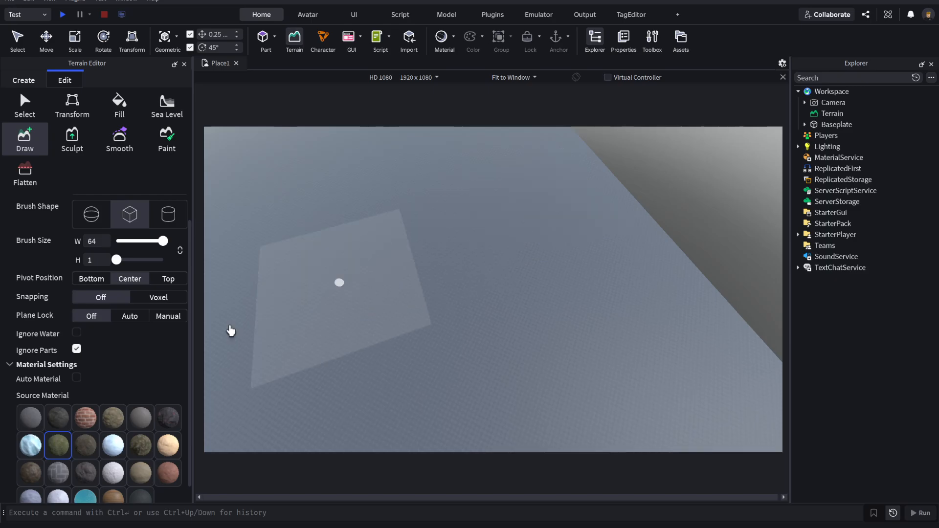
Try drawing a strip of cobblestone terrain on the baseplate with the flat cube brush, and undo it
scroll(122, 391, "down", 1)
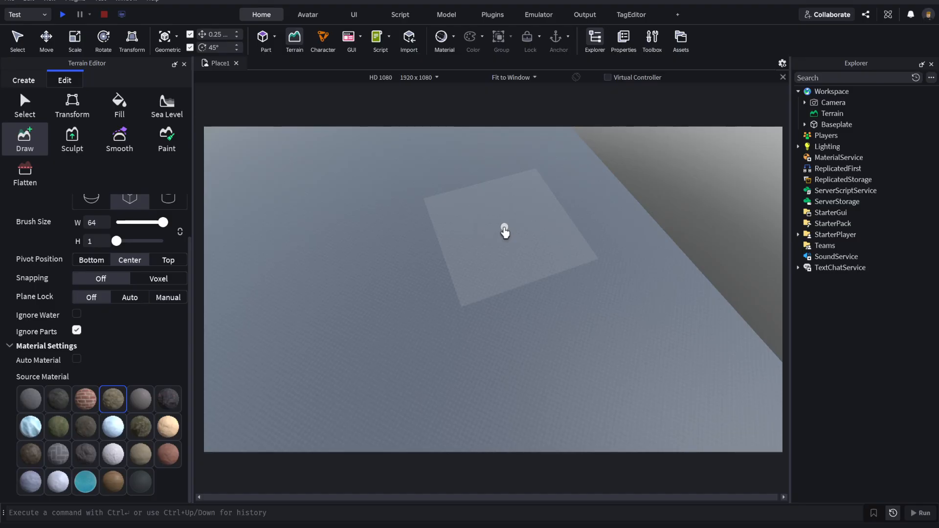
mouse_move(500, 198)
left_mouse_down()
mouse_move(502, 188)
mouse_move(551, 287)
mouse_move(537, 360)
mouse_move(463, 370)
left_mouse_up()
key("ctrl+z")
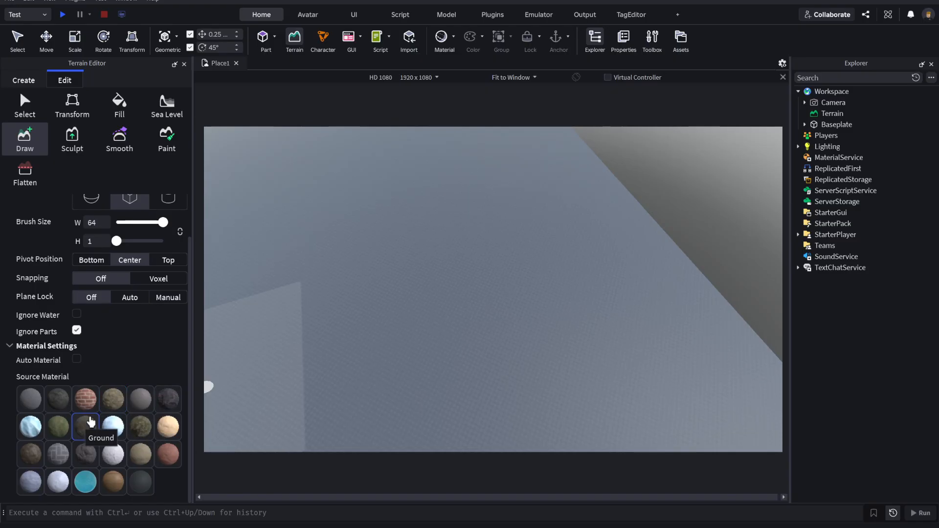
Draw a wide, flat strip of Ground terrain near the baseplate's edge with the 64-wide, 1-high cube brush
right_click_drag(550, 295, 549, 295)
scroll(549, 295, "down", 2)
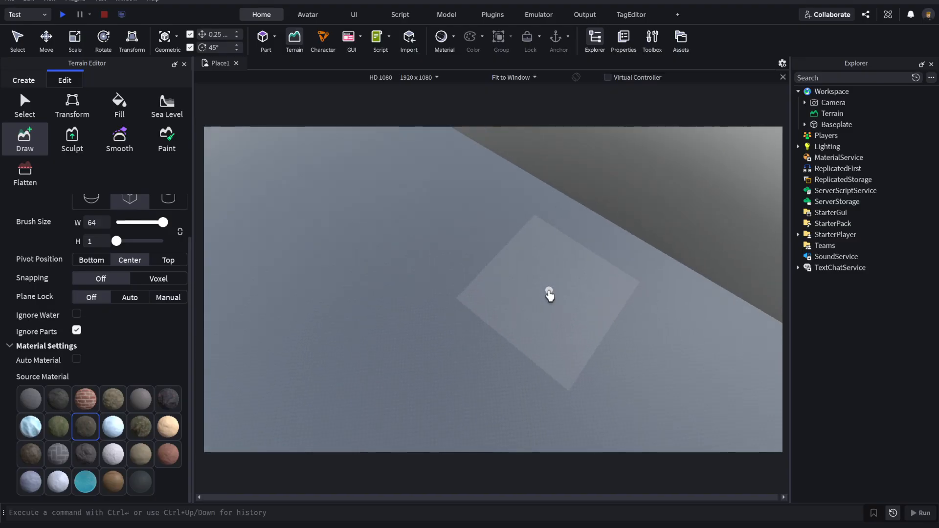
scroll(549, 295, "down", 3)
mouse_move(450, 272)
left_mouse_down()
mouse_move(507, 325)
mouse_move(560, 412)
mouse_move(620, 484)
left_mouse_up()
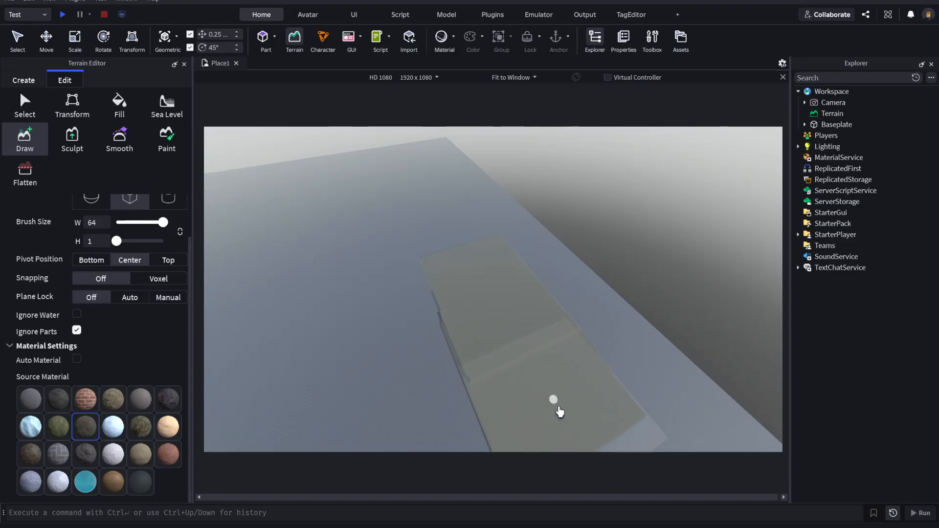
right_click_drag(547, 357, 525, 356)
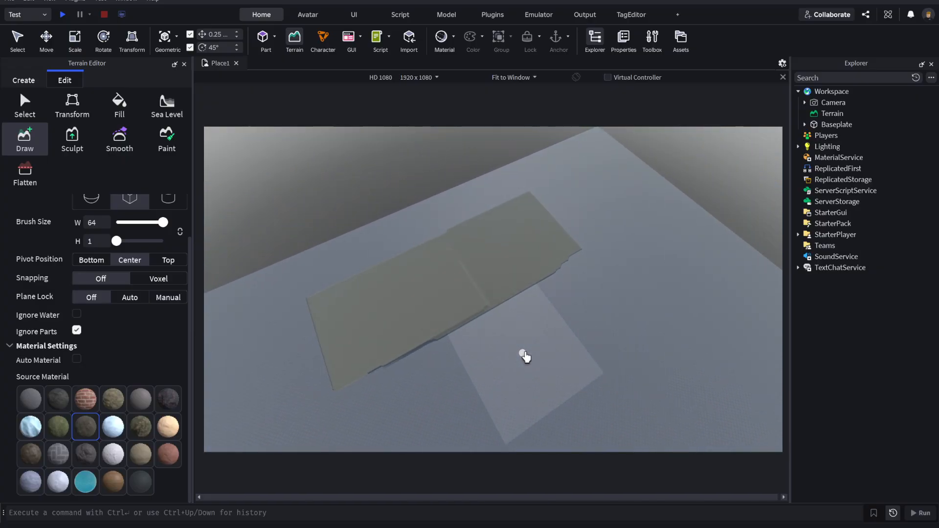
key("s")
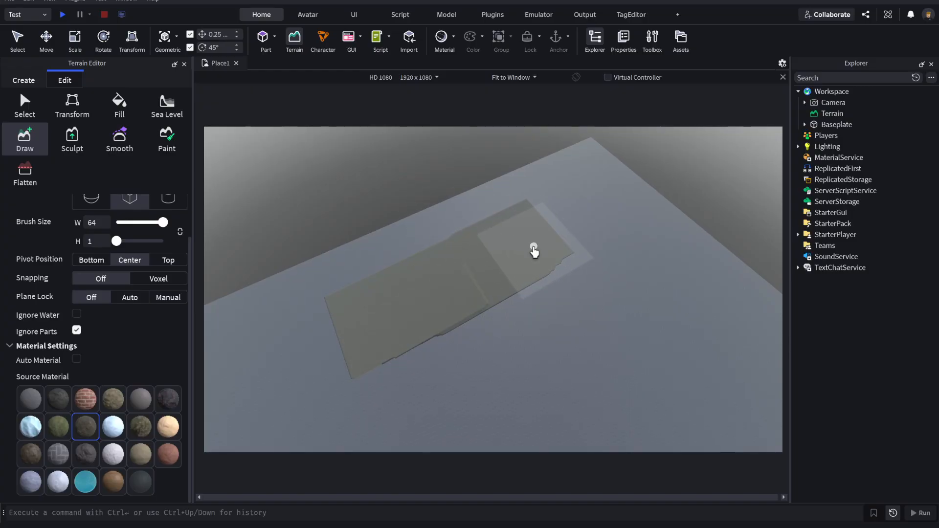
Widen the Ground strip into a broad flat layer with overlapping strokes of the 64-wide, 1-high cube brush
right_click_drag(534, 250, 534, 250)
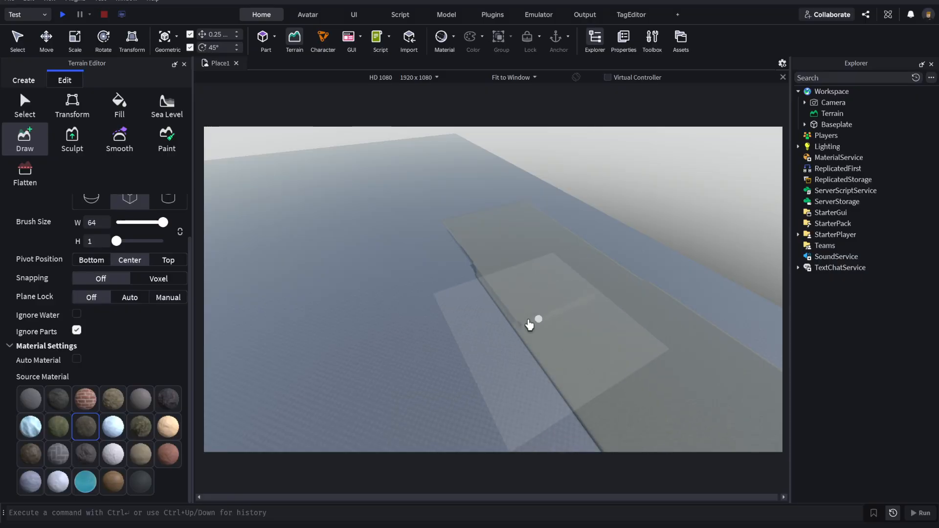
key("s")
right_click_drag(495, 333, 494, 333)
key("s")
key("a")
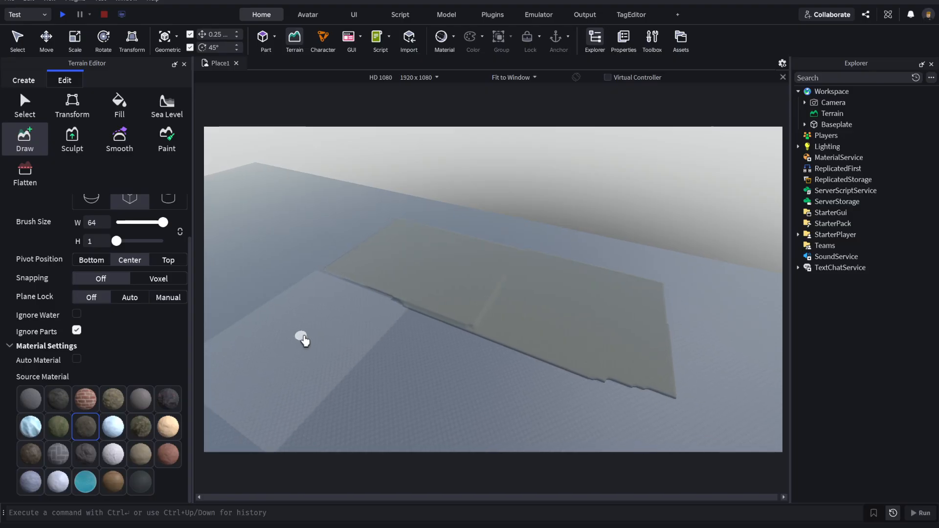
mouse_move(332, 336)
left_mouse_down()
mouse_move(543, 413)
mouse_move(606, 396)
left_mouse_up()
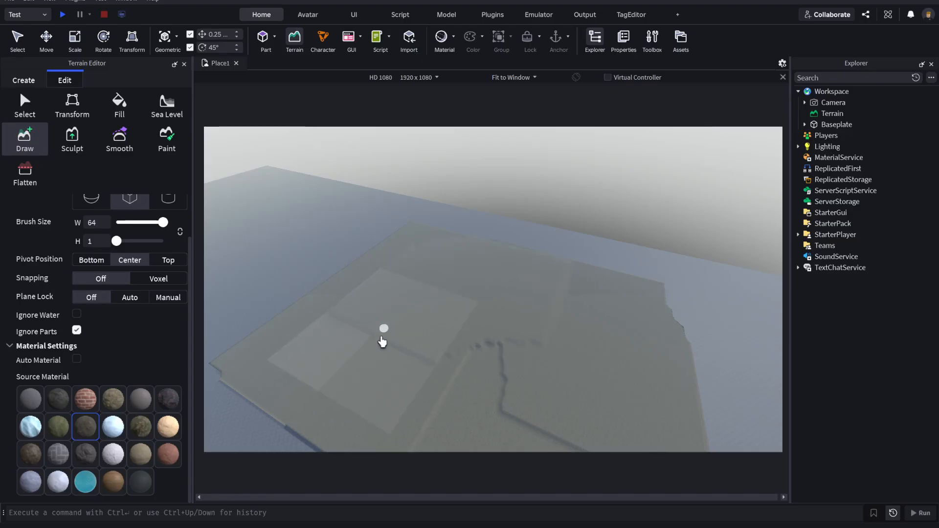
right_click_drag(583, 376, 576, 371)
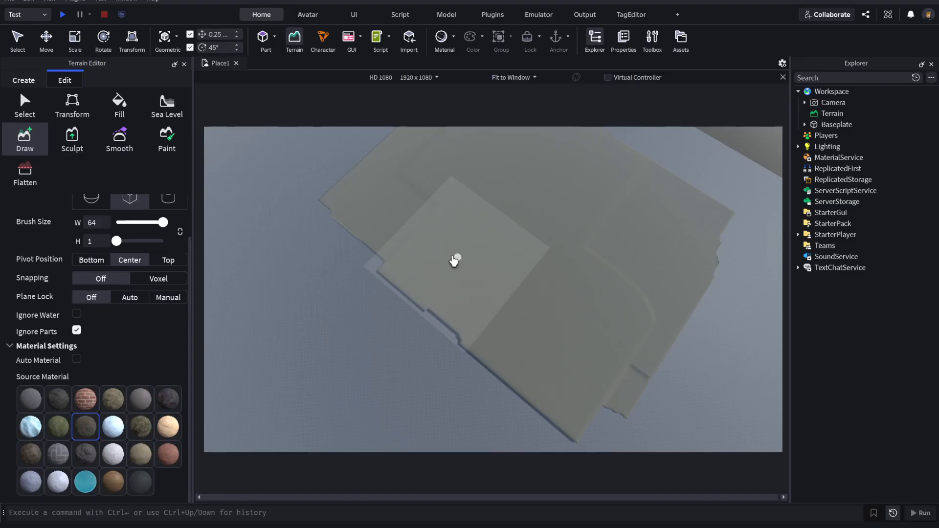
mouse_move(382, 225)
left_mouse_down()
mouse_move(373, 210)
mouse_move(507, 310)
mouse_move(631, 319)
mouse_move(623, 202)
mouse_move(451, 153)
left_mouse_up()
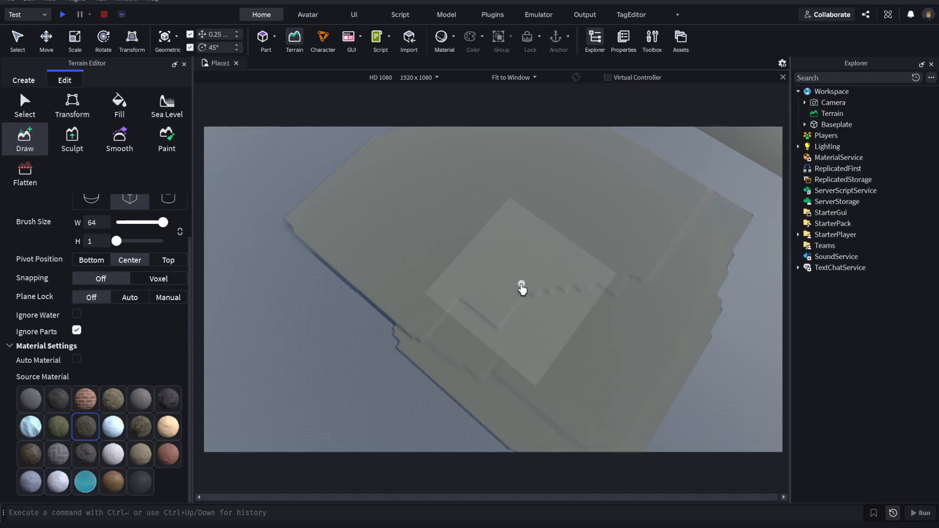
mouse_move(521, 289)
left_mouse_down()
mouse_move(484, 350)
mouse_move(658, 348)
mouse_move(632, 224)
mouse_move(460, 186)
mouse_move(386, 306)
mouse_move(682, 360)
left_mouse_up()
Examine the side and thickness of the Ground layer up close from baseplate level
right_click_drag(573, 261, 577, 266)
key("w")
key("w")
key("w")
key("d")
key("w")
key("s")
key("a")
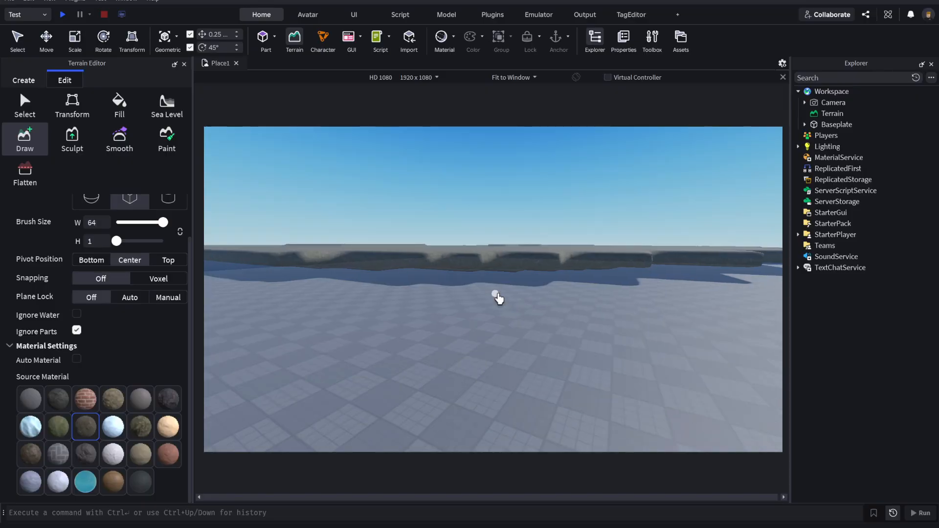
key("w")
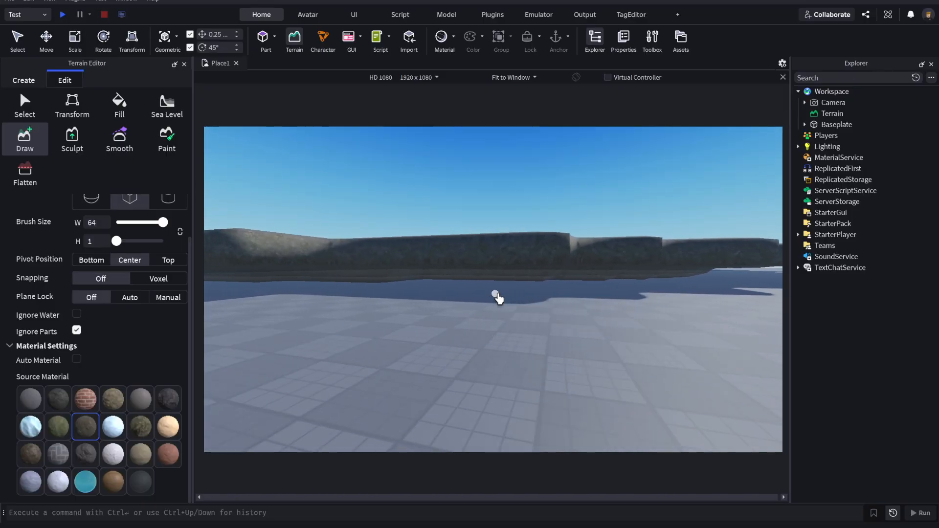
key("w")
right_click_drag(497, 295, 530, 288)
key("s")
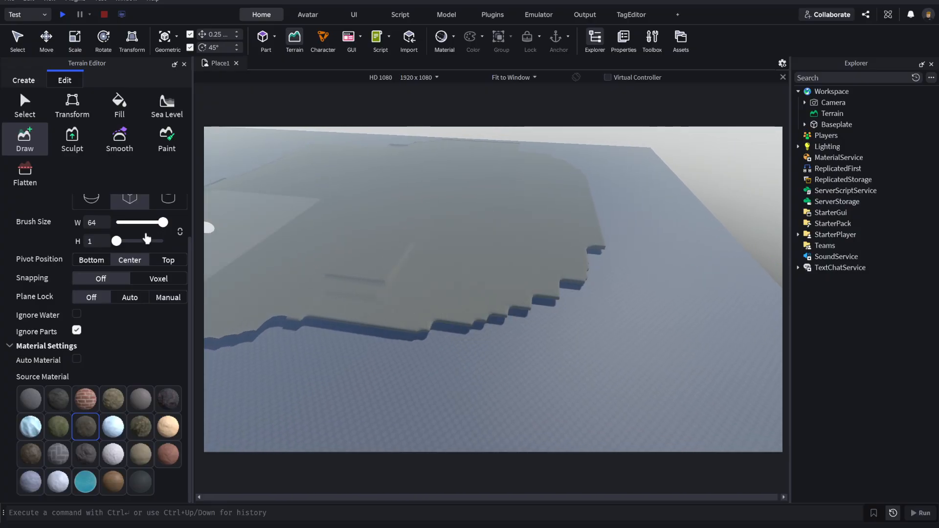
Try drawing tall blocks of Ground terrain over the flat layer with the cube brush's height set to 34
right_click_drag(396, 296, 396, 296)
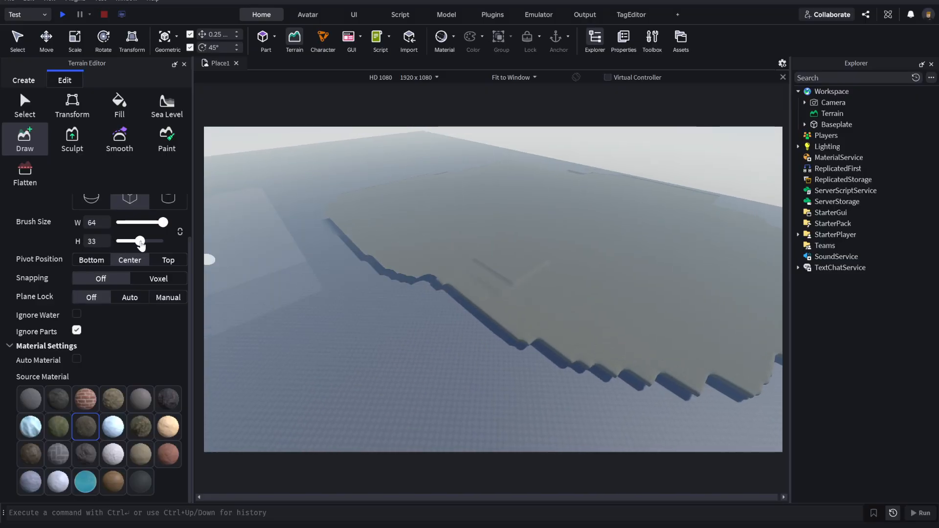
left_click_drag(141, 243, 141, 241)
right_click_drag(377, 268, 375, 270)
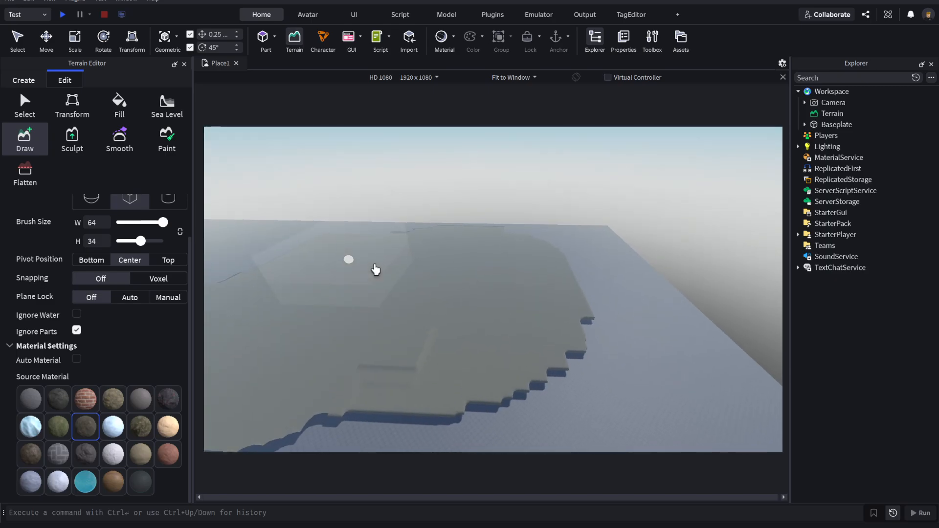
left_click_drag(375, 268, 538, 308)
right_click_drag(552, 322, 552, 322)
key("w")
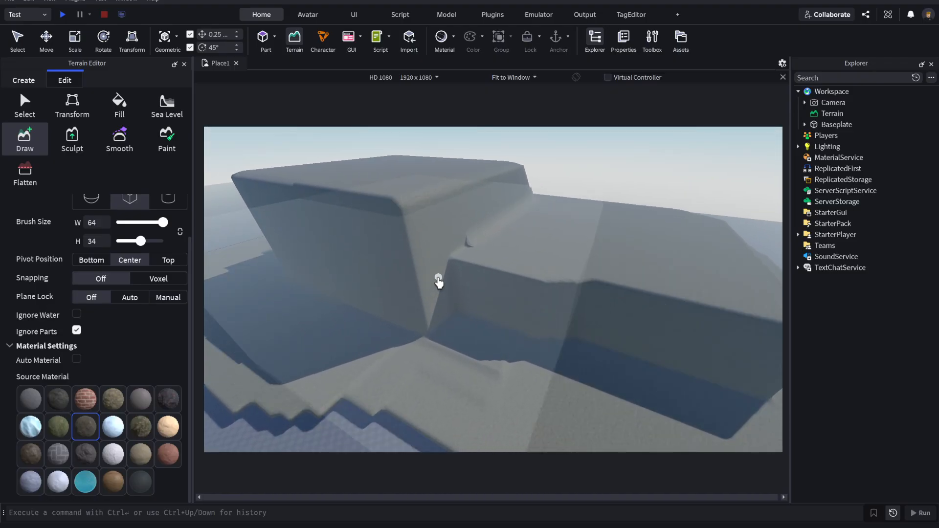
key("w")
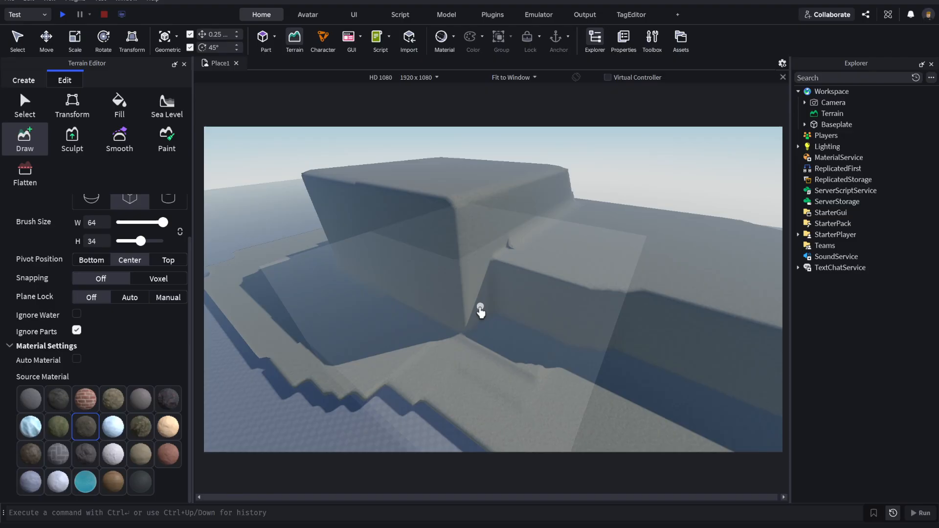
key("a")
right_click_drag(480, 308, 522, 307)
key("w")
Set the brush height to 1 and extend the flat Ground layer over the bare baseplate beside its stepped edge
left_click_drag(141, 243, 116, 241)
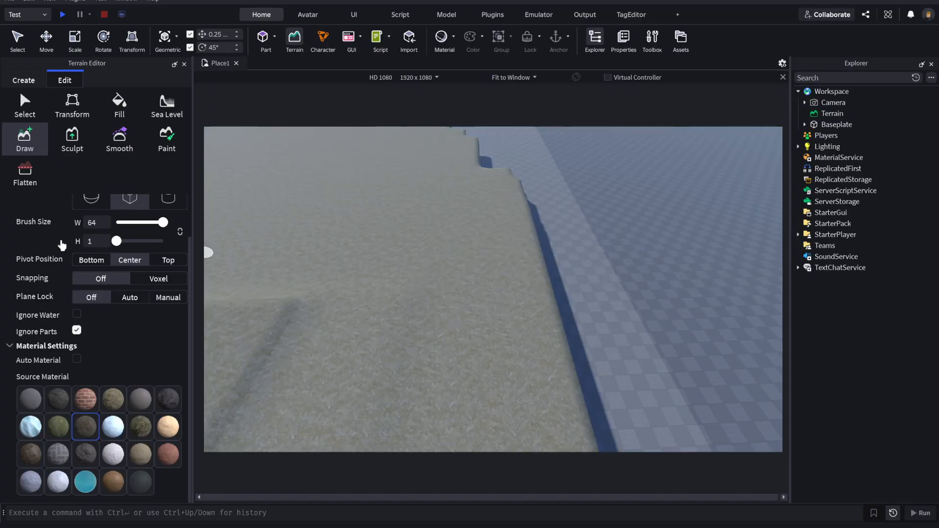
right_click_drag(497, 293, 499, 292)
key("d")
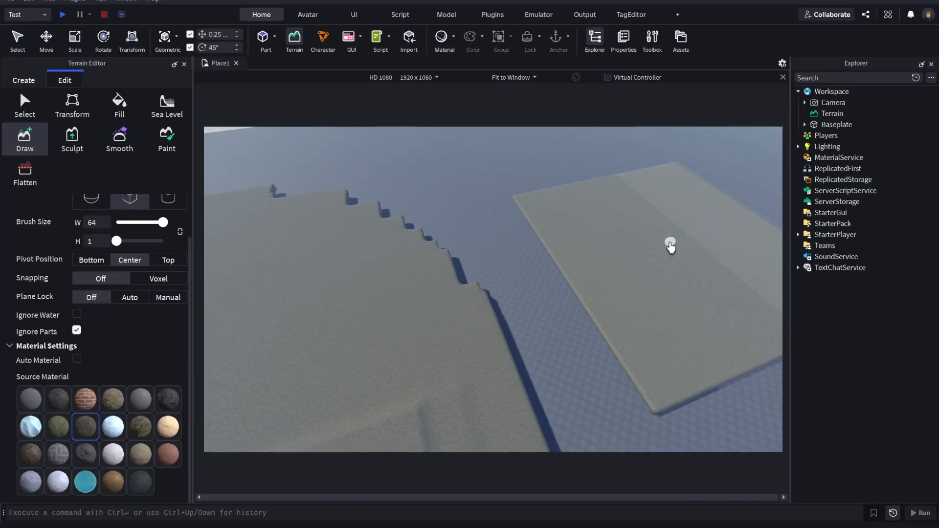
mouse_move(670, 247)
left_mouse_down()
mouse_move(469, 299)
mouse_move(606, 269)
left_mouse_up()
right_click_drag(560, 265, 560, 265)
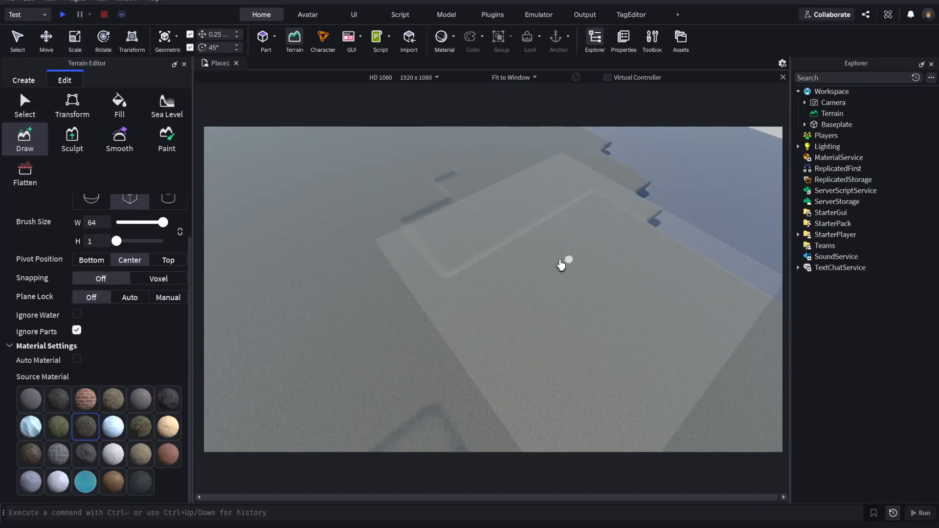
key("s")
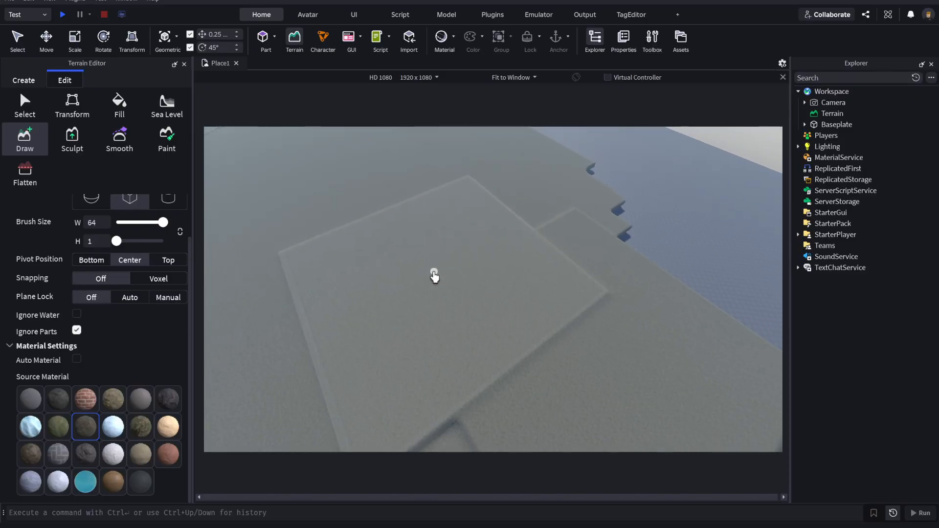
key("s")
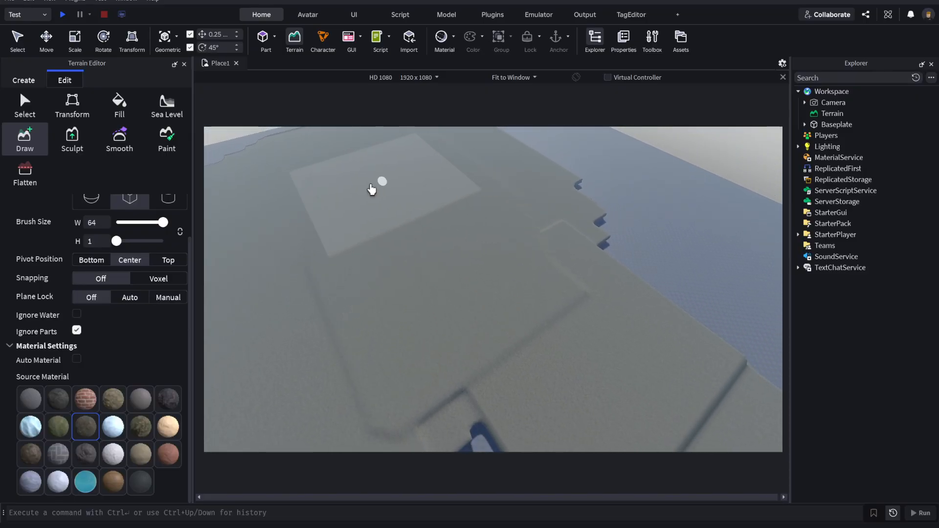
mouse_move(372, 189)
left_mouse_down()
mouse_move(335, 280)
mouse_move(515, 291)
mouse_move(511, 205)
mouse_move(401, 219)
left_mouse_up()
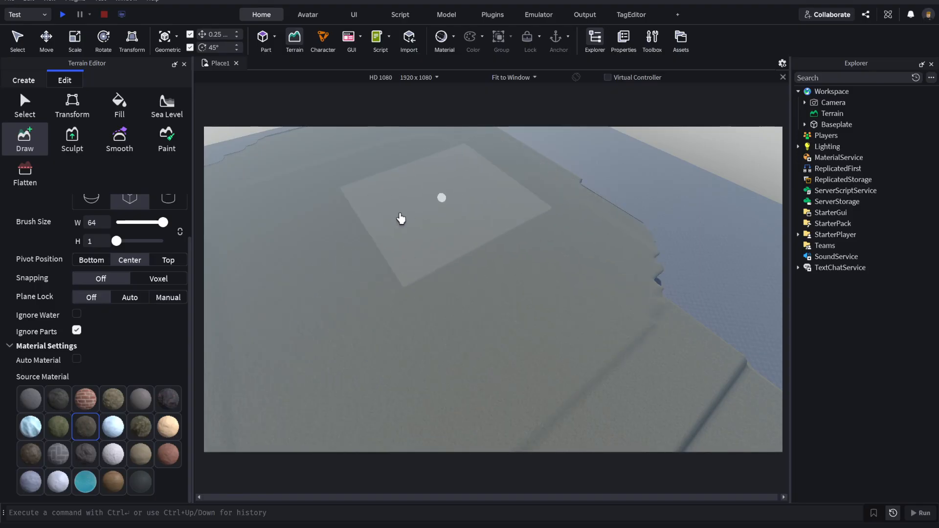
Fill the remaining gap in the Ground layer and broaden its outer edge with more flat cube-brush strokes
mouse_move(492, 340)
right_mouse_down()
mouse_move(460, 329)
mouse_move(483, 337)
right_mouse_up()
scroll(140, 353, "up", 2)
key("s")
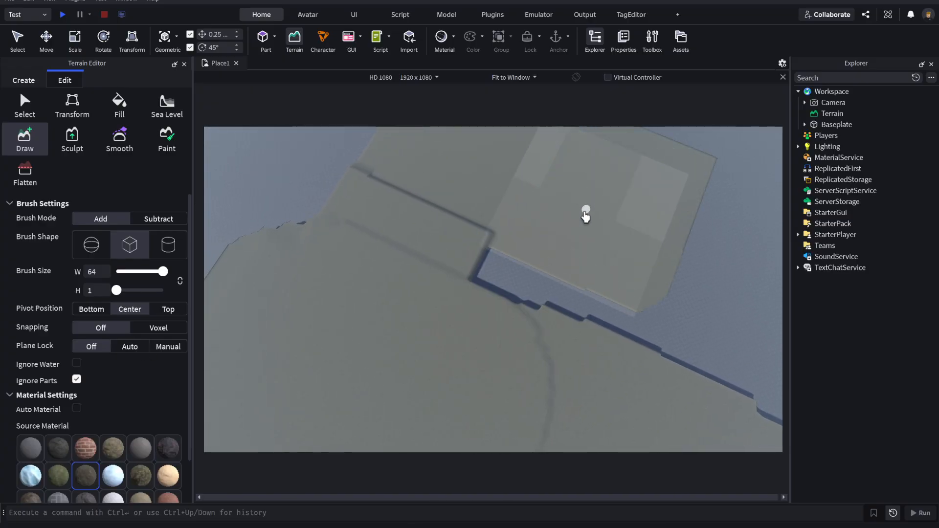
right_click_drag(558, 288, 560, 281)
left_click(318, 215)
mouse_move(317, 215)
left_mouse_down()
mouse_move(383, 234)
mouse_move(472, 229)
left_mouse_up()
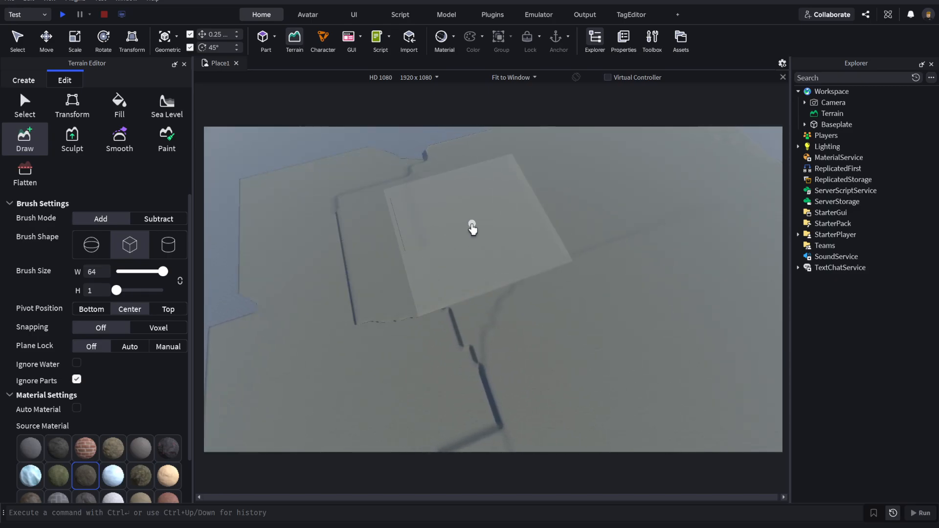
right_click_drag(494, 273, 427, 260)
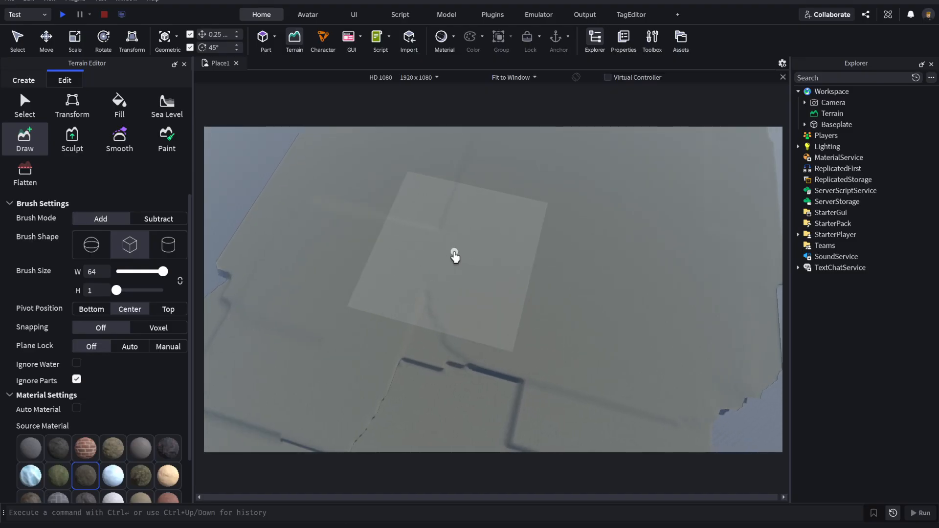
Paint a narrow strip of Water into the Ground layer with the size-6 sphere brush and inspect the channel up close
left_click(172, 151)
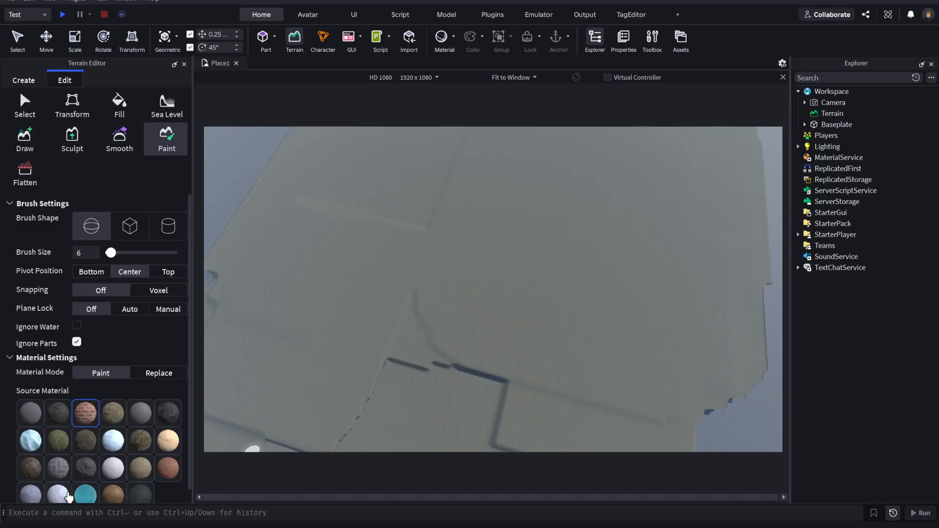
scroll(98, 471, "down", 1)
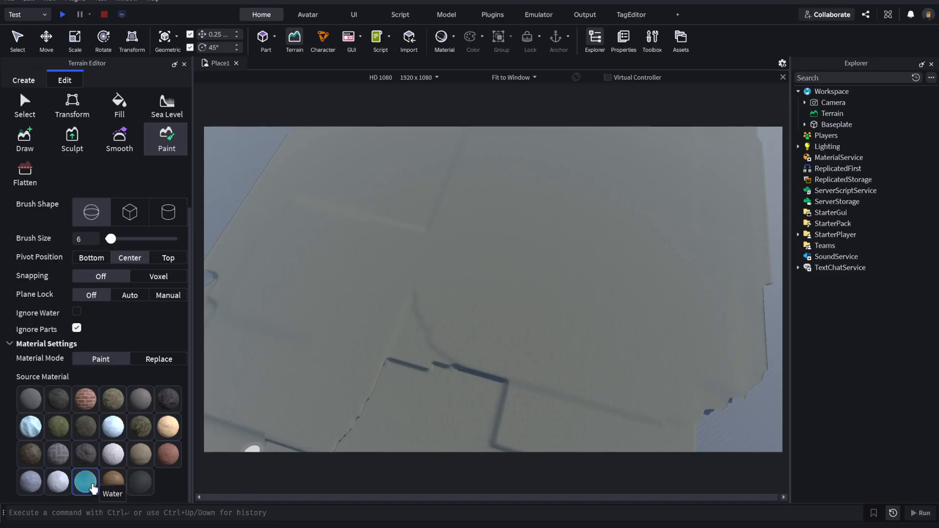
right_click_drag(498, 299, 498, 300)
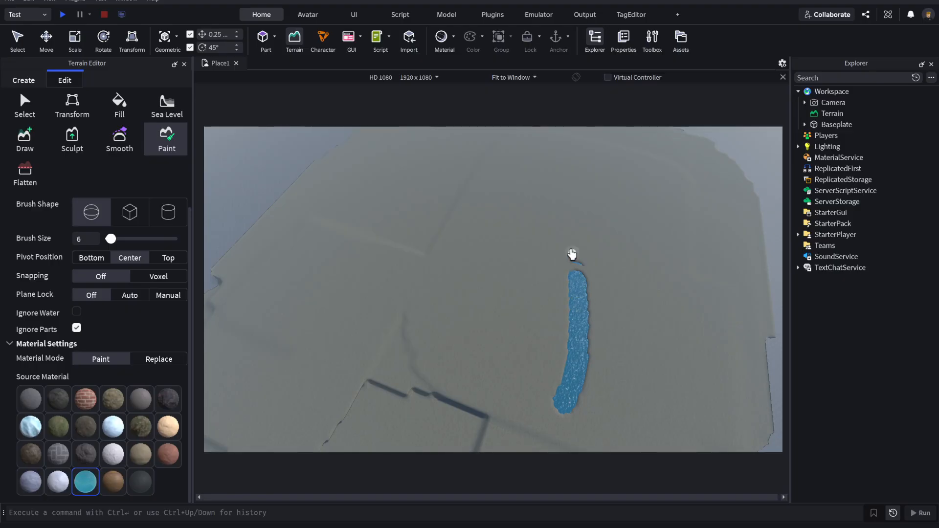
right_click_drag(464, 208, 464, 208)
scroll(464, 207, "up", 6)
scroll(464, 208, "up", 8)
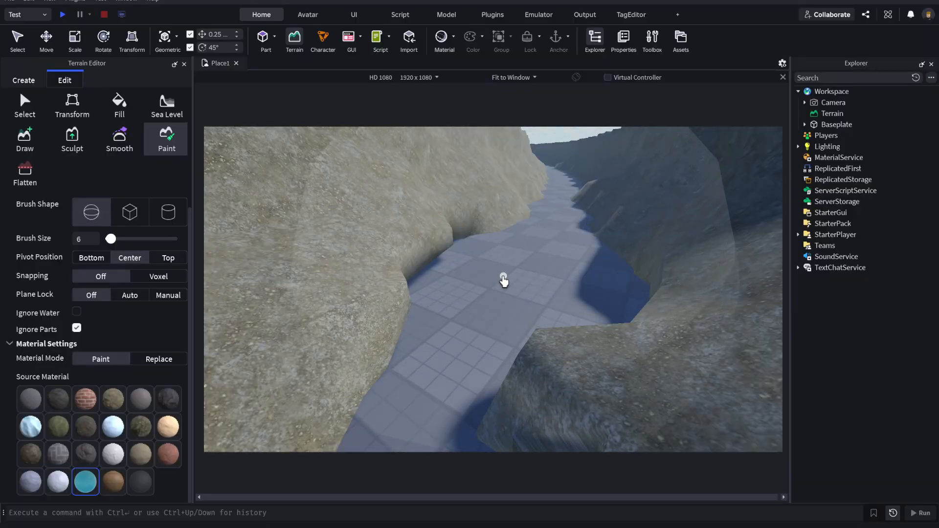
right_click_drag(503, 278, 504, 282)
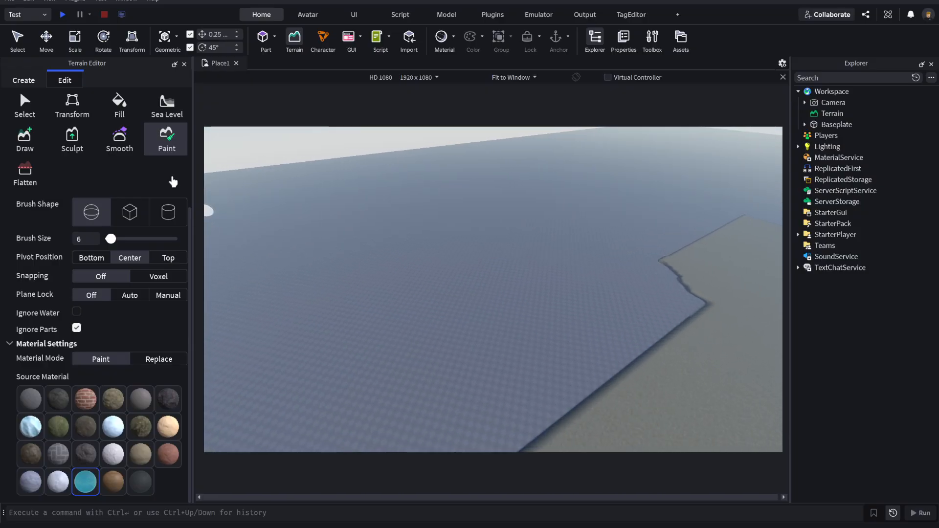
Configure the Paint brush with the Ground material and a cube shape 62 wide and 1 high
key("a")
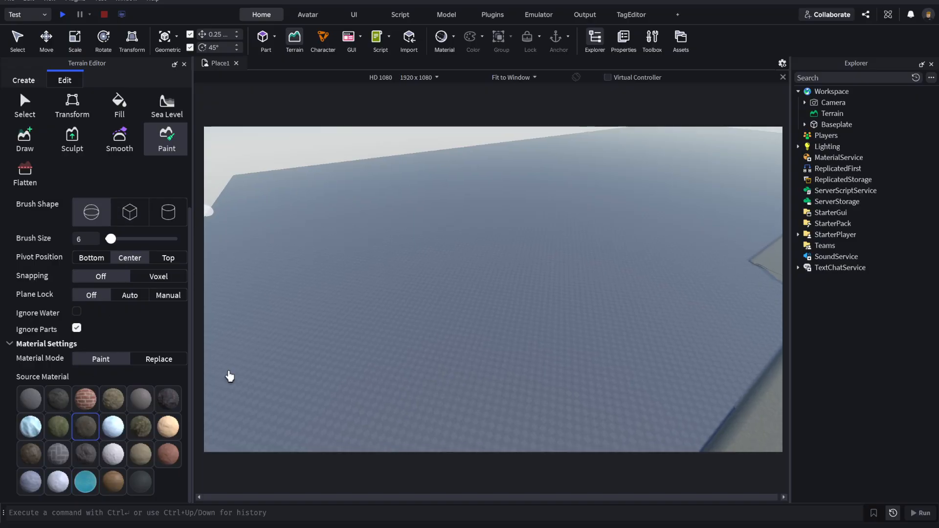
left_click(120, 218)
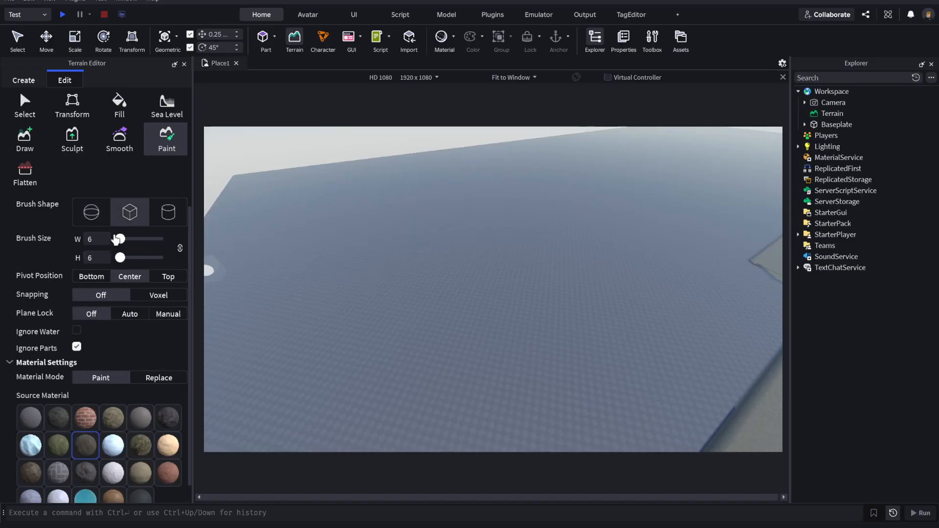
left_click_drag(127, 239, 200, 243)
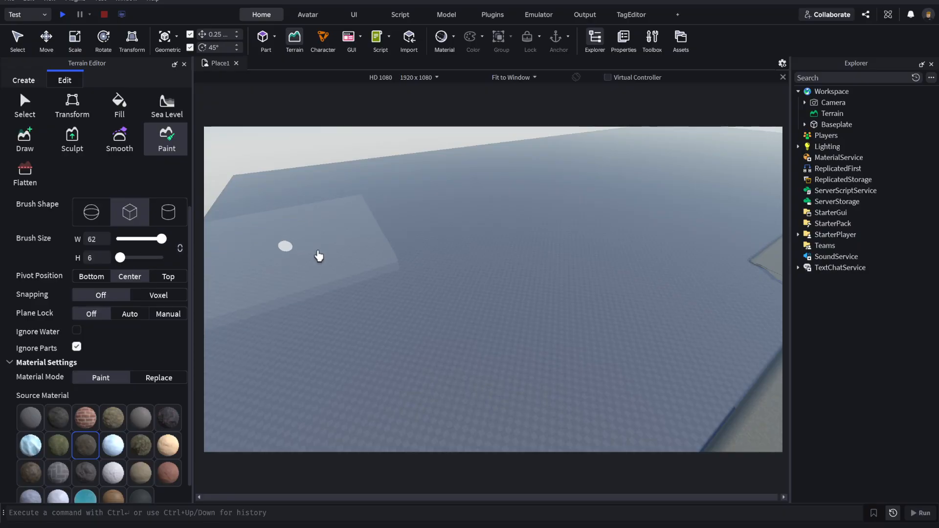
right_click_drag(361, 275, 362, 276)
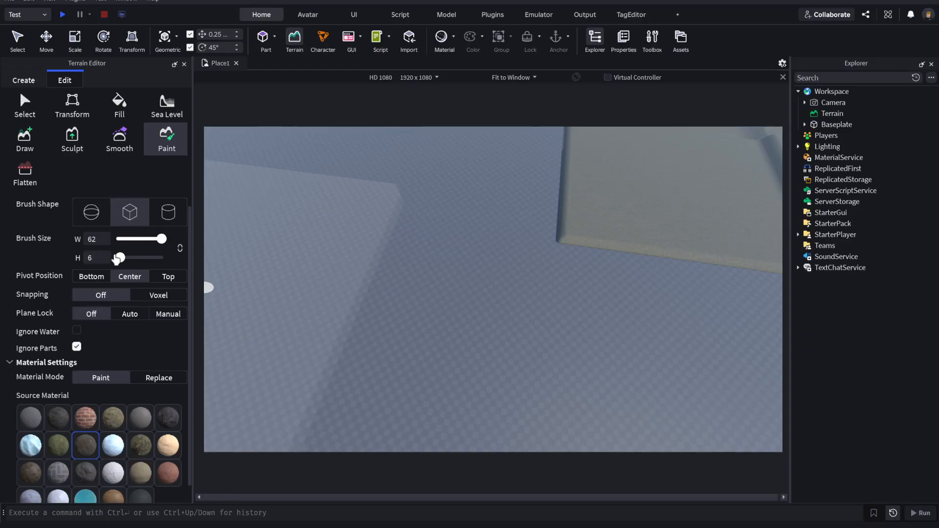
left_click_drag(119, 258, 89, 259)
right_click_drag(319, 305, 315, 303)
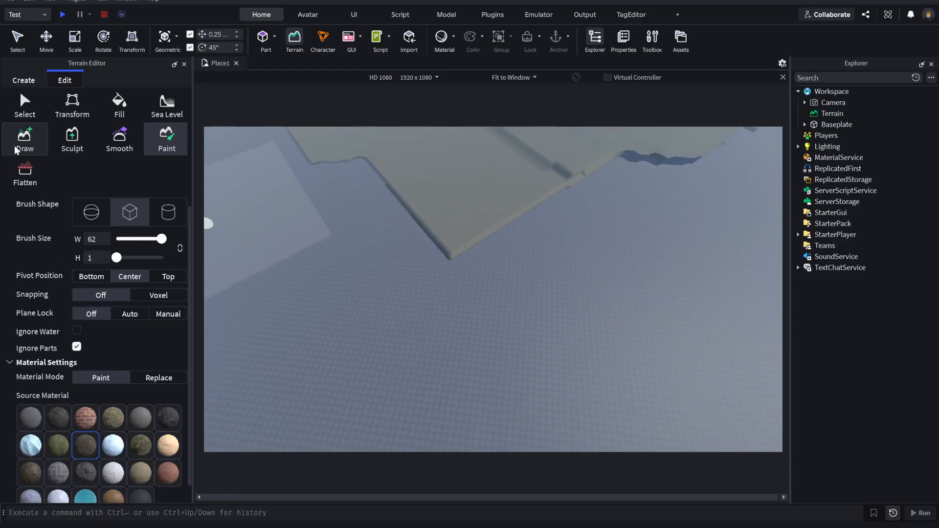
Draw a separate flat patch of Ground terrain on the bare baseplate with the 64-wide, 1-high cube brush
left_click(23, 141)
left_click(284, 337)
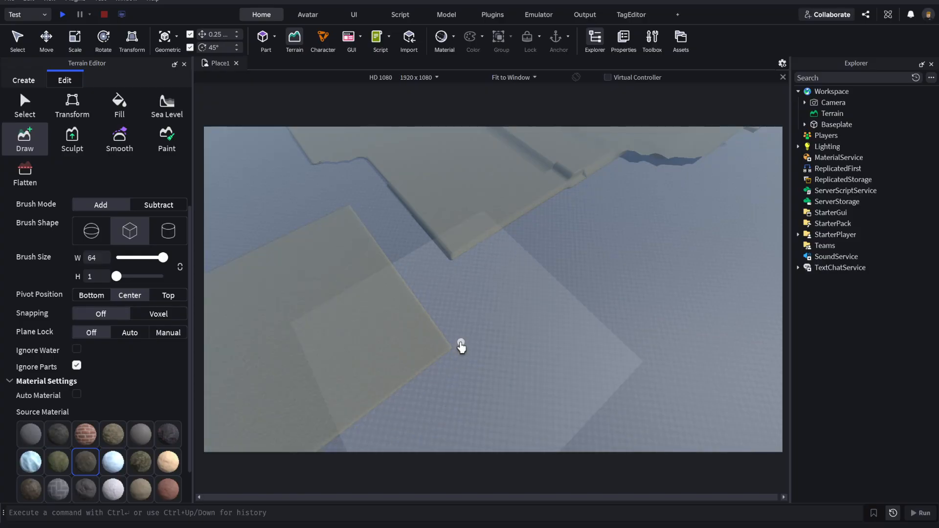
right_click_drag(461, 346, 456, 344)
Paint a strip of Water across the separate Ground patch with a cube brush 15 wide and 1 high
left_click(168, 147)
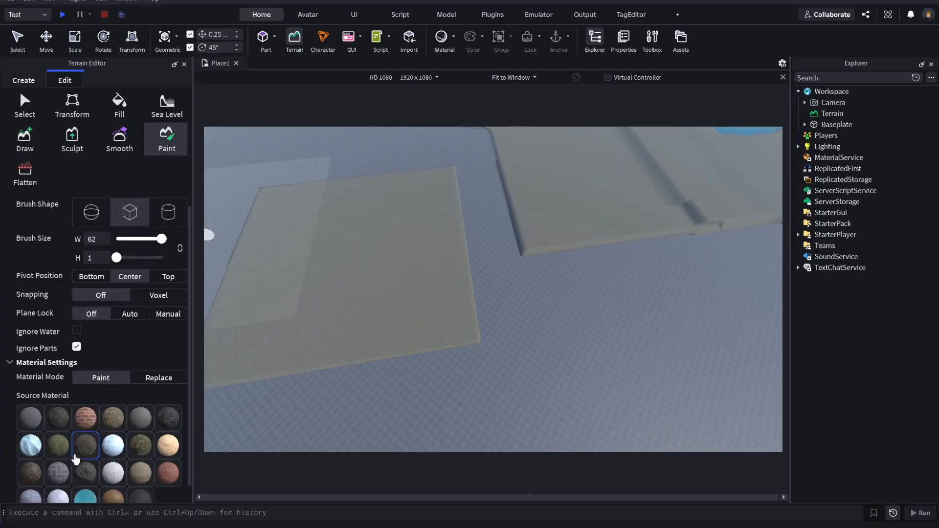
scroll(76, 472, "down", 1)
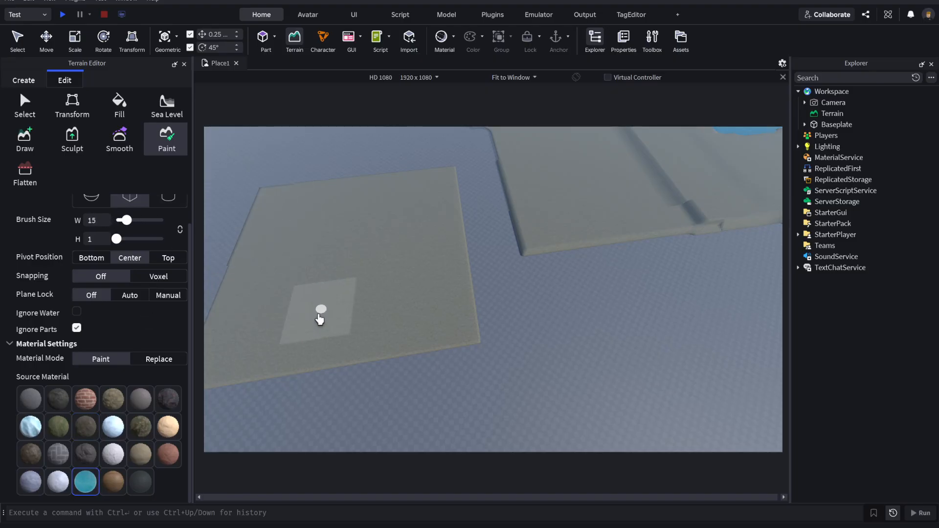
left_click_drag(318, 352, 327, 255)
right_click_drag(409, 269, 409, 269)
key("w")
key("w")
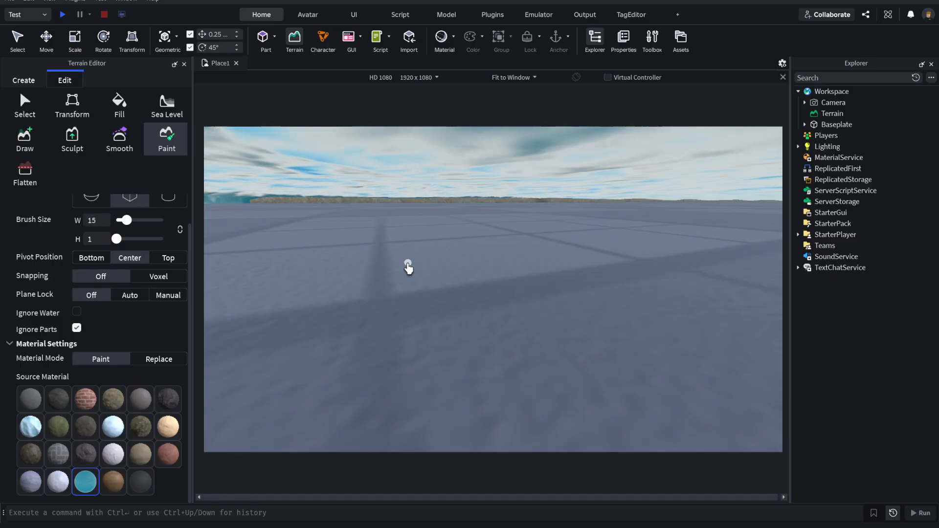
Return to the large Ground layer and examine the curved Water channel from above
right_click_drag(485, 303, 497, 310)
key("s")
right_click_drag(581, 310, 581, 307)
key("w")
key("w")
key("w")
key("s")
key("d")
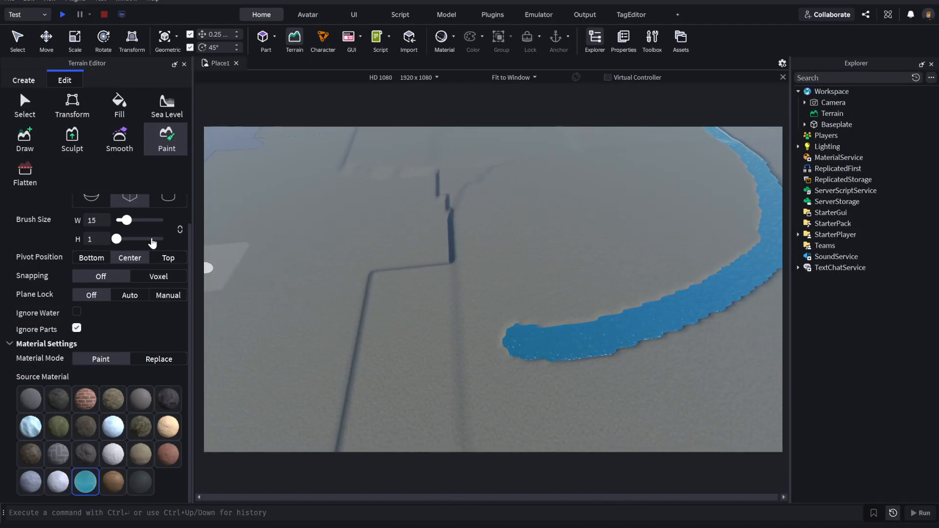
Paint a round lake of Water over the end of the channel with a sphere brush of size 64, and leave the Paint tool
scroll(180, 268, "up", 1)
scroll(181, 272, "up", 2)
left_click(98, 227)
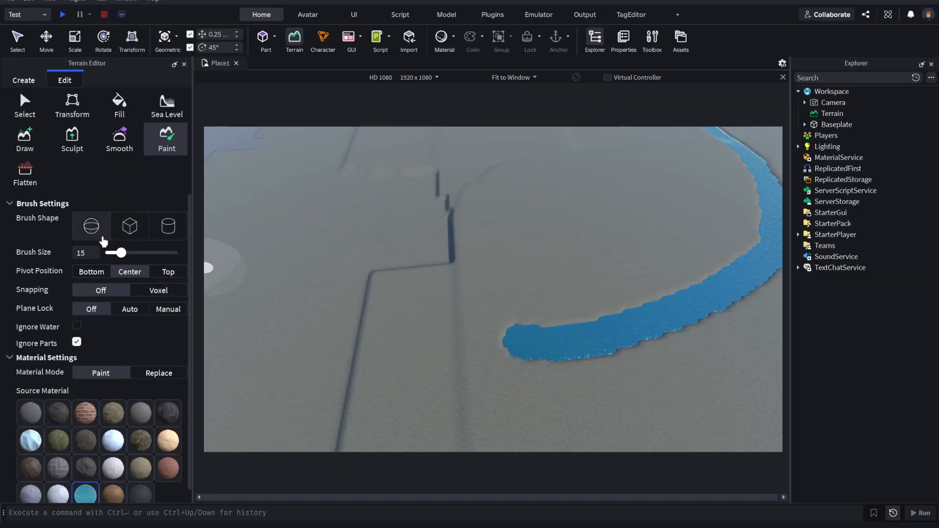
left_click(127, 235)
right_click_drag(430, 304, 431, 304)
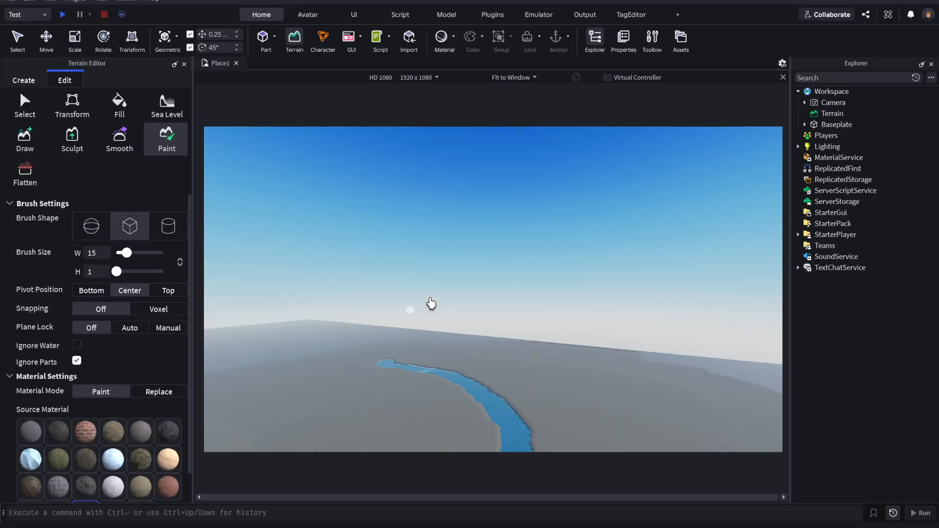
left_click(102, 229)
right_click_drag(409, 338, 408, 336)
key("s")
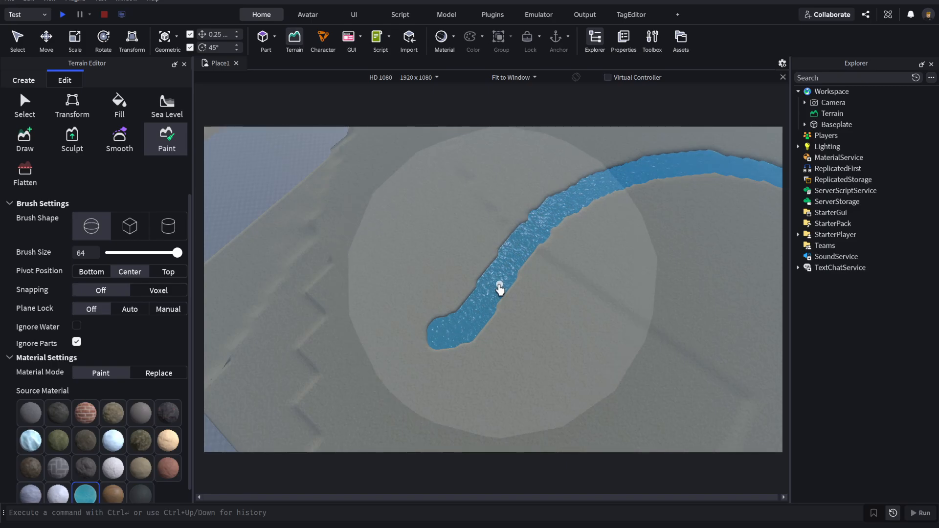
left_click(499, 288)
left_click(21, 108)
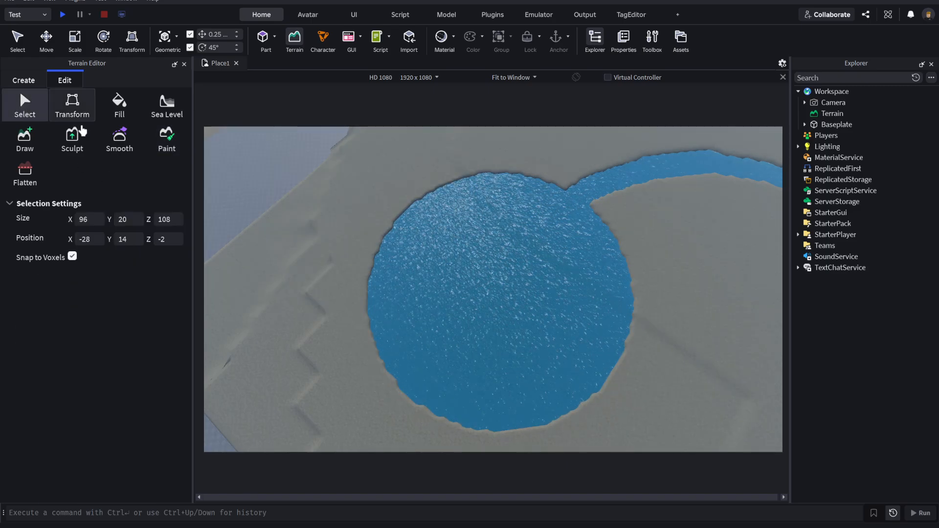
Examine the lake, the channel and the surrounding Ground terrain from several angles
right_click_drag(556, 262, 557, 265)
key("w")
key("w")
key("w")
key("w")
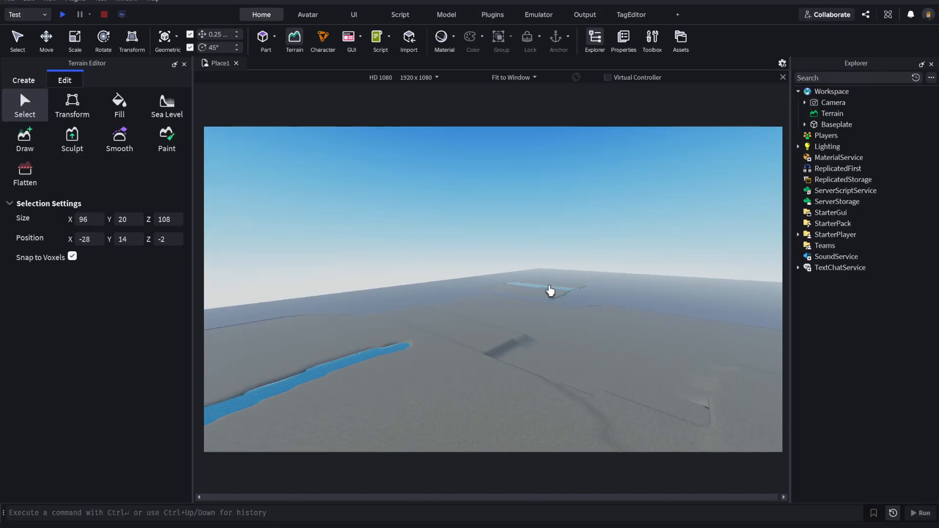
right_click_drag(514, 298, 497, 327)
key("w")
key("w")
right_click_drag(453, 304, 453, 304)
key("s")
key("s")
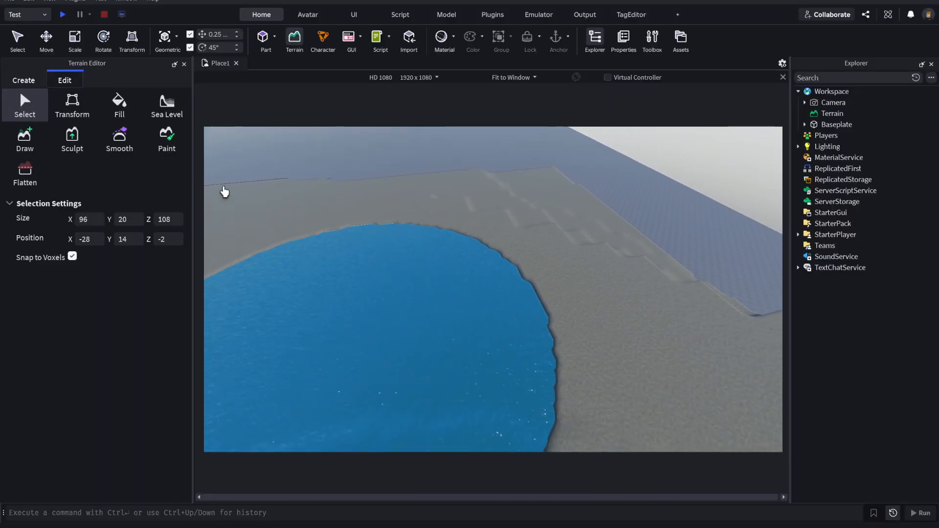
key("s")
right_click_drag(587, 315, 588, 315)
key("s")
key("a")
Activate the Draw tool and choose Grass as its source material
left_click(28, 136)
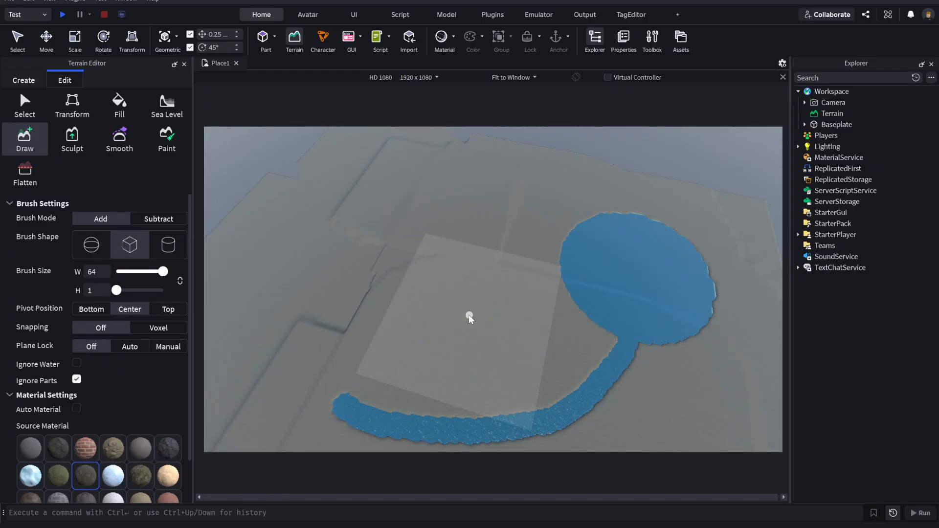
right_click_drag(538, 324, 529, 306)
scroll(528, 305, "down", 2)
key("a")
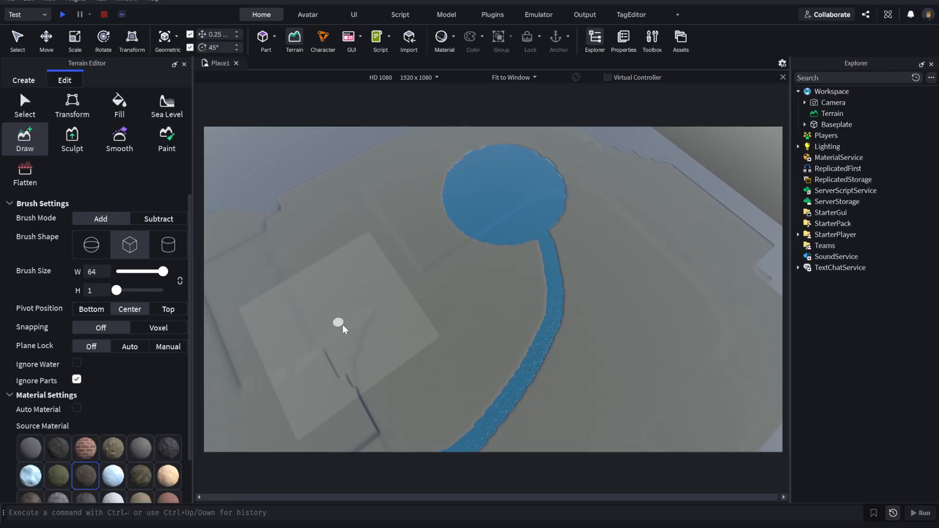
key("a")
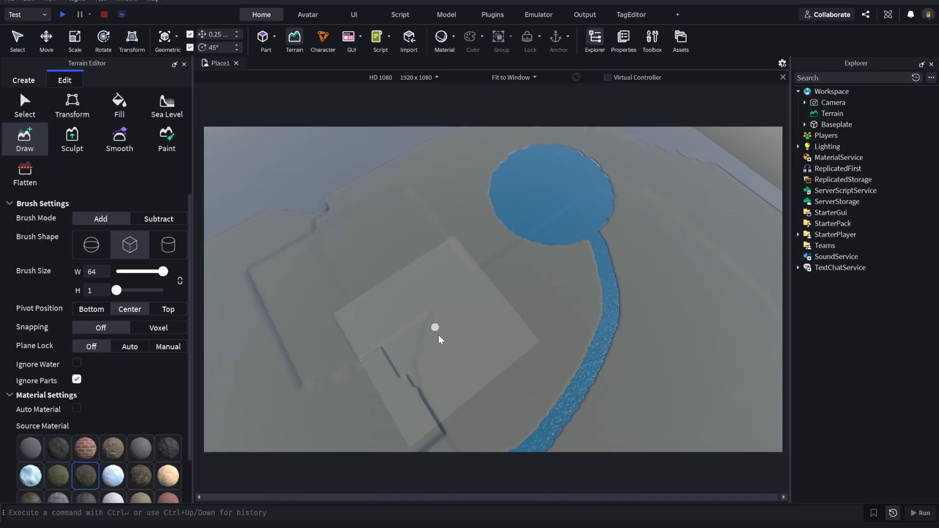
right_click_drag(449, 292, 449, 293)
key("a")
key("d")
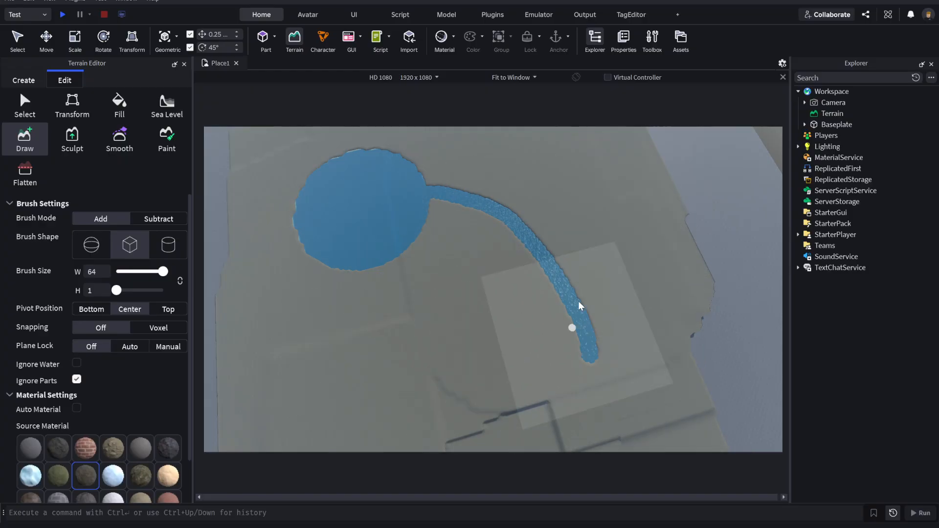
key("d")
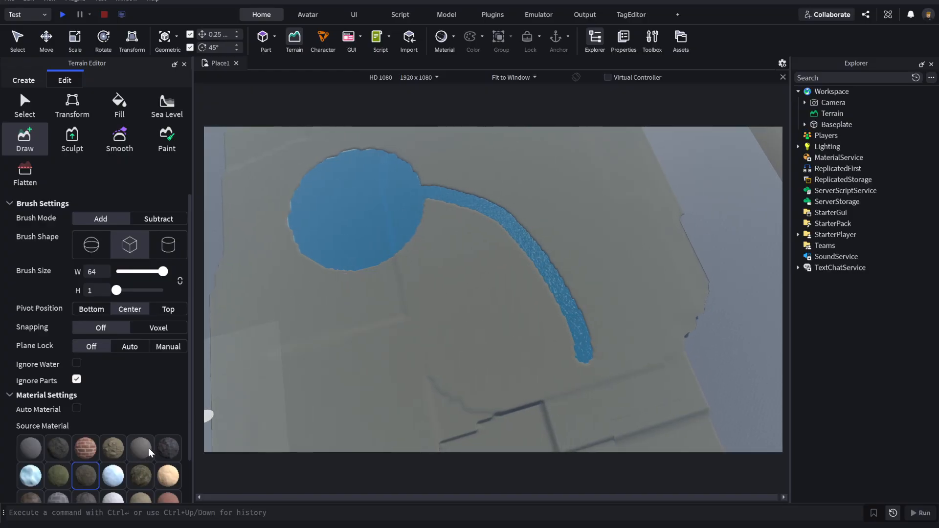
left_click(69, 471)
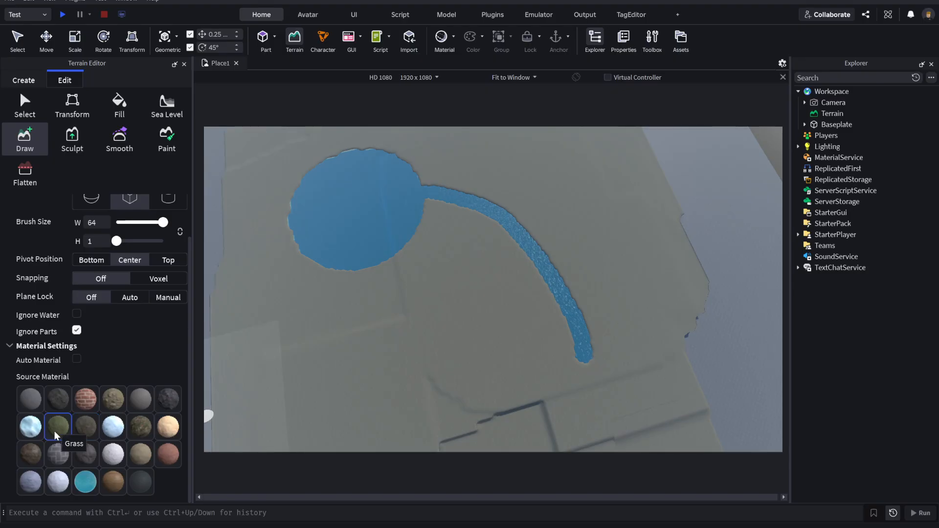
scroll(117, 374, "down", 1)
scroll(118, 344, "up", 1)
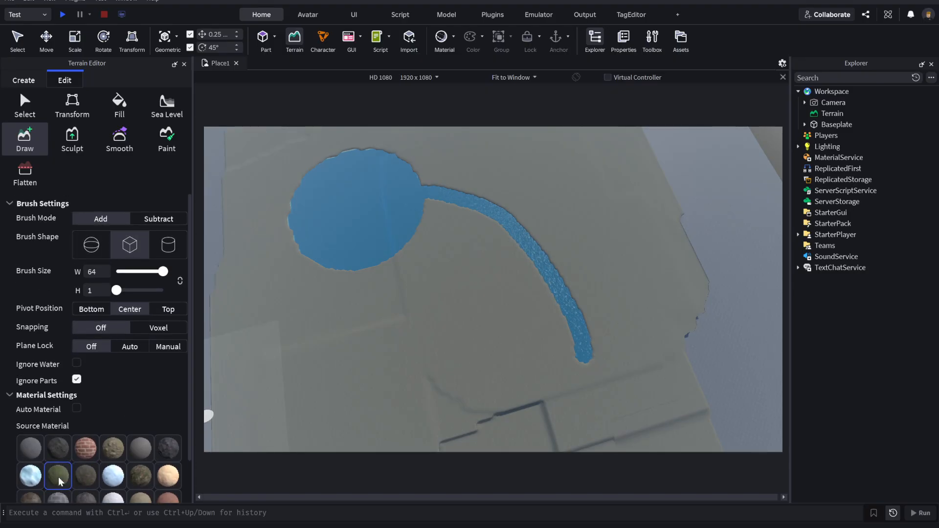
Paint a patch of Grass onto the Ground beside the lake with the size-64 sphere brush and inspect its edge up close
left_click(165, 142)
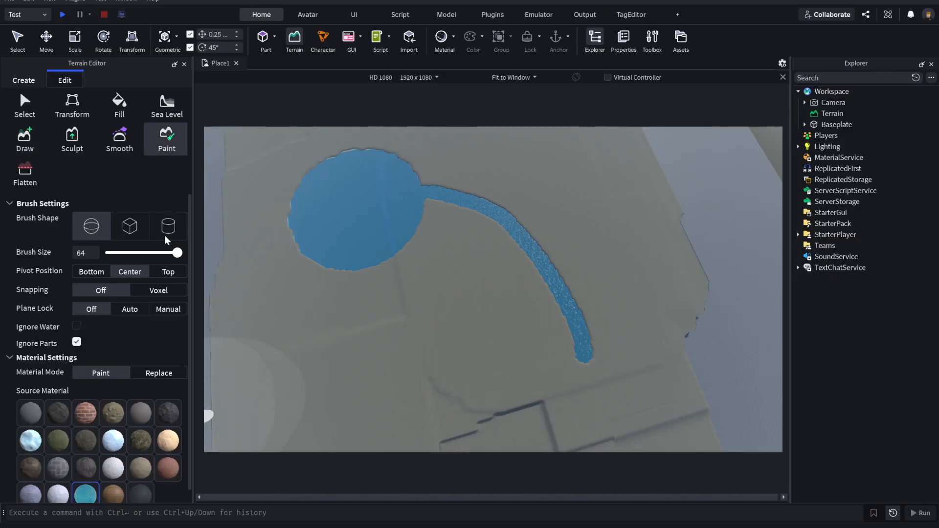
left_click(58, 440)
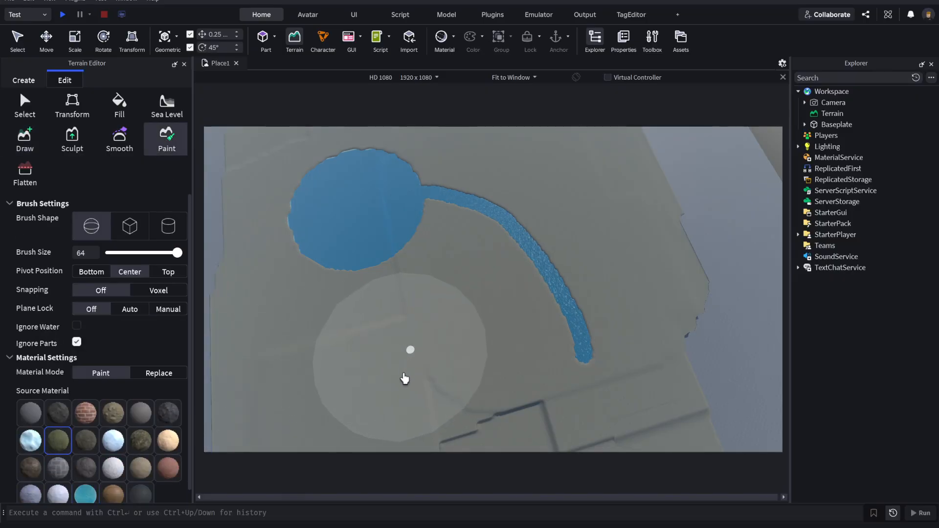
left_click_drag(405, 377, 329, 390)
scroll(373, 337, "up", 3)
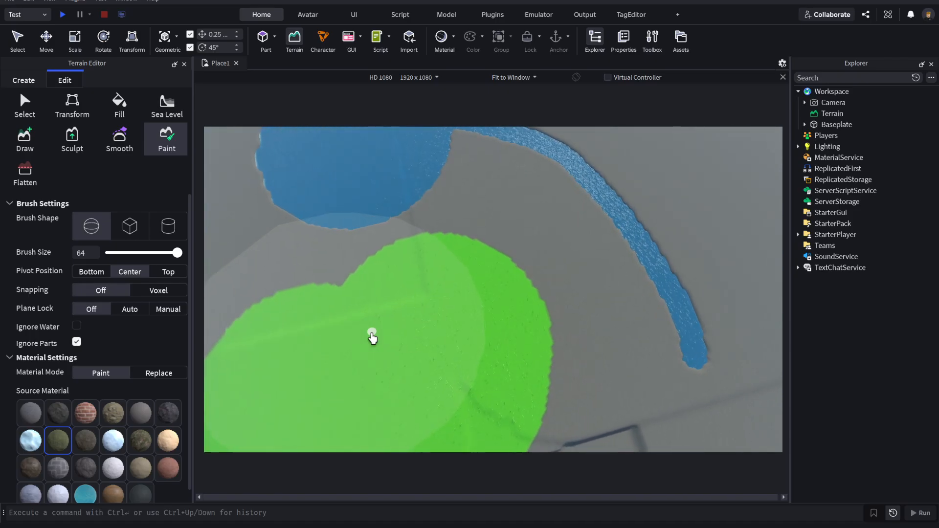
scroll(373, 338, "up", 3)
right_click_drag(372, 337, 372, 337)
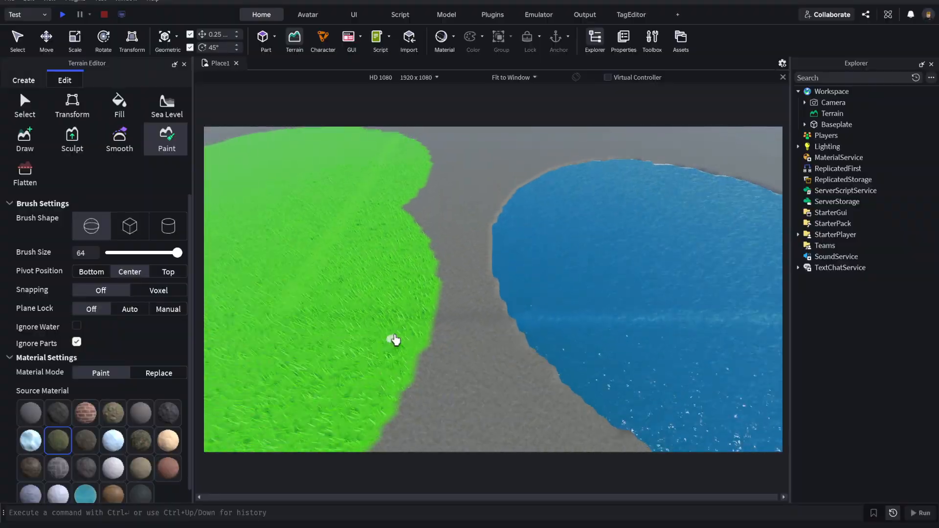
scroll(394, 339, "down", 2)
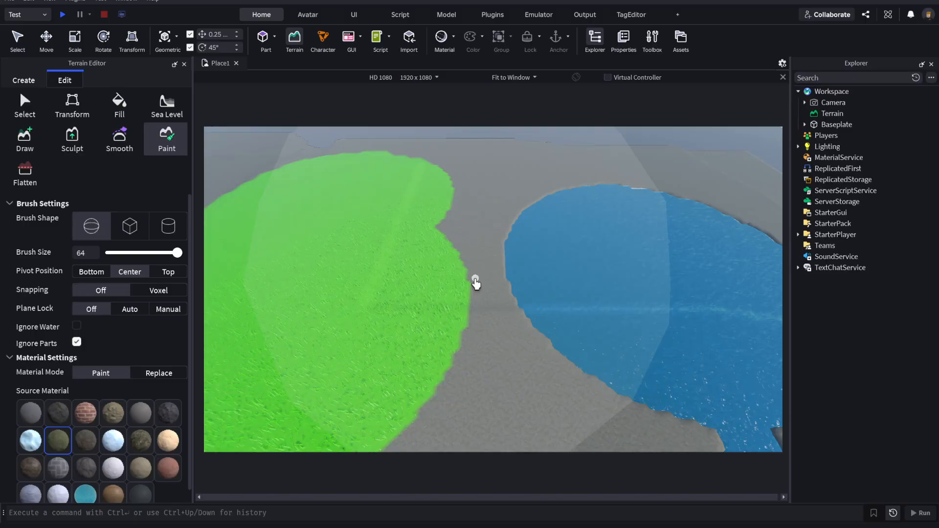
right_click_drag(475, 284, 475, 284)
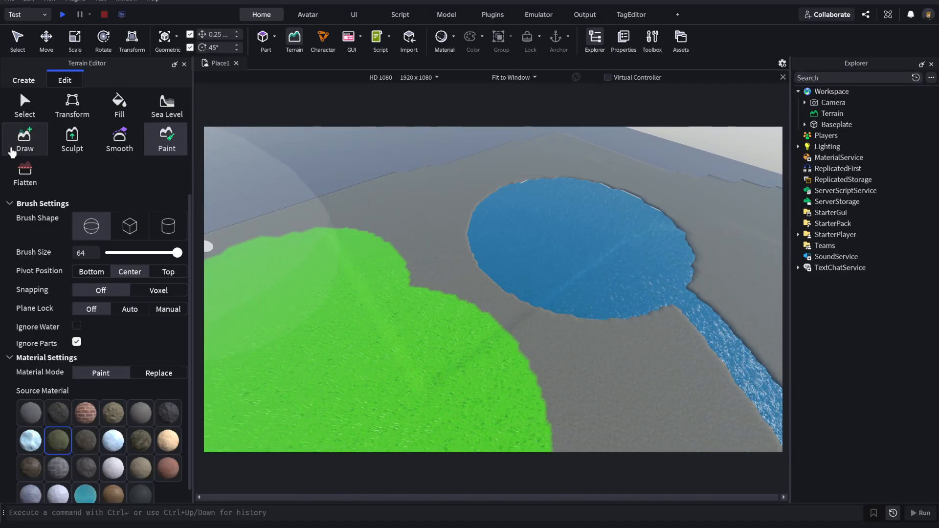
Compare the brush settings of the Draw and Paint tools while viewing the Grass patch, lake and channel
left_click(22, 146)
left_click(180, 151)
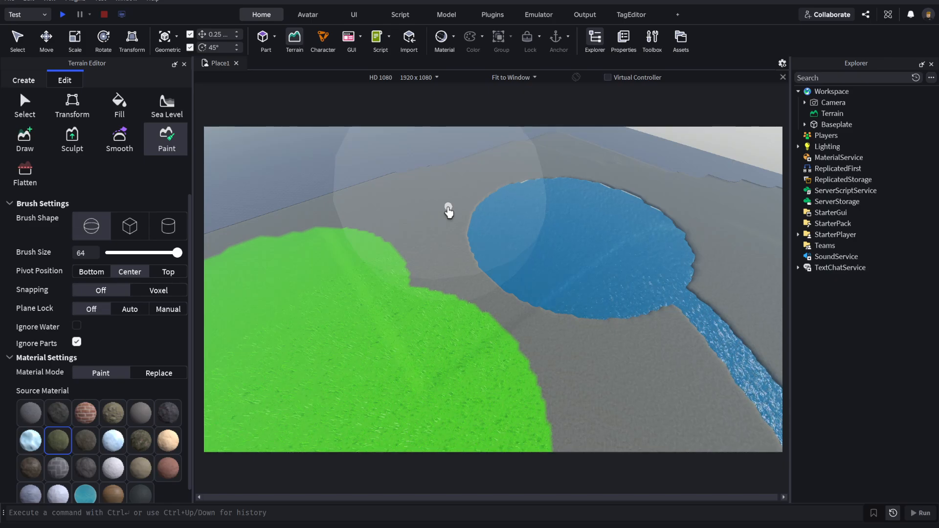
right_click_drag(512, 371, 512, 375)
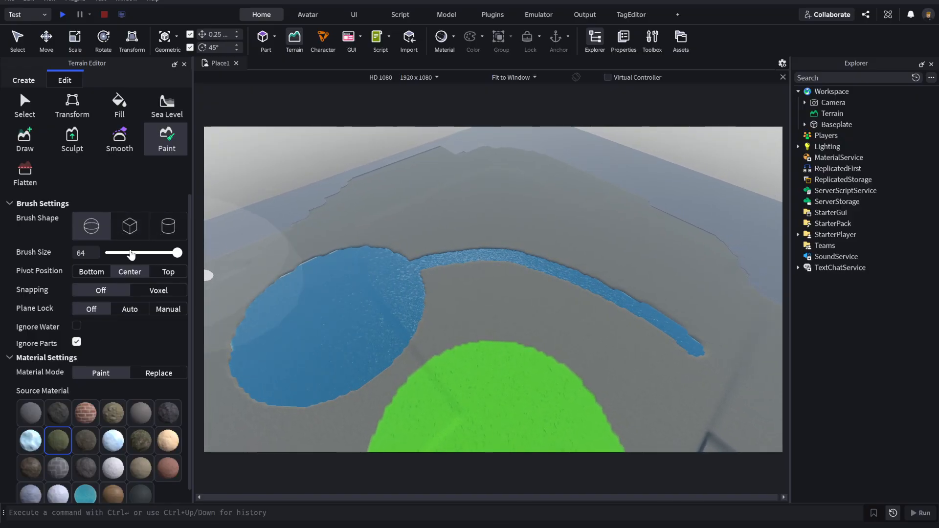
left_click(25, 142)
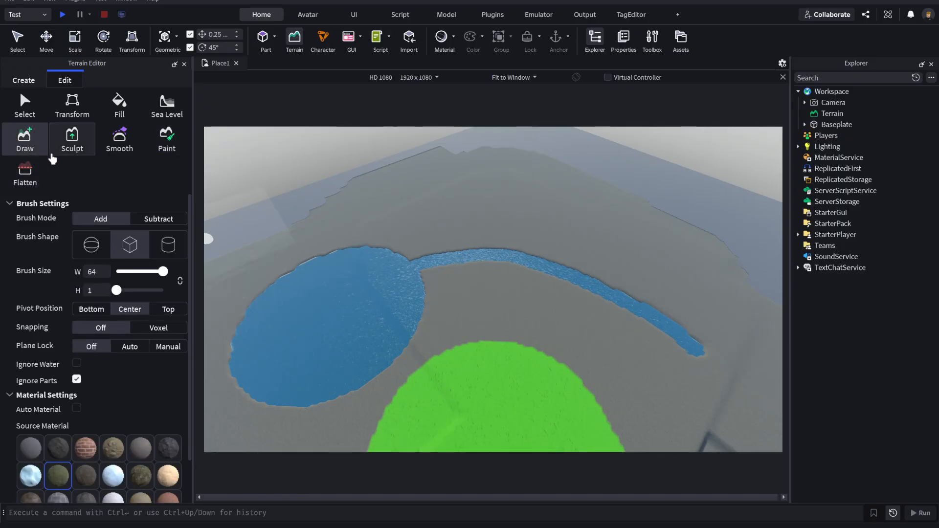